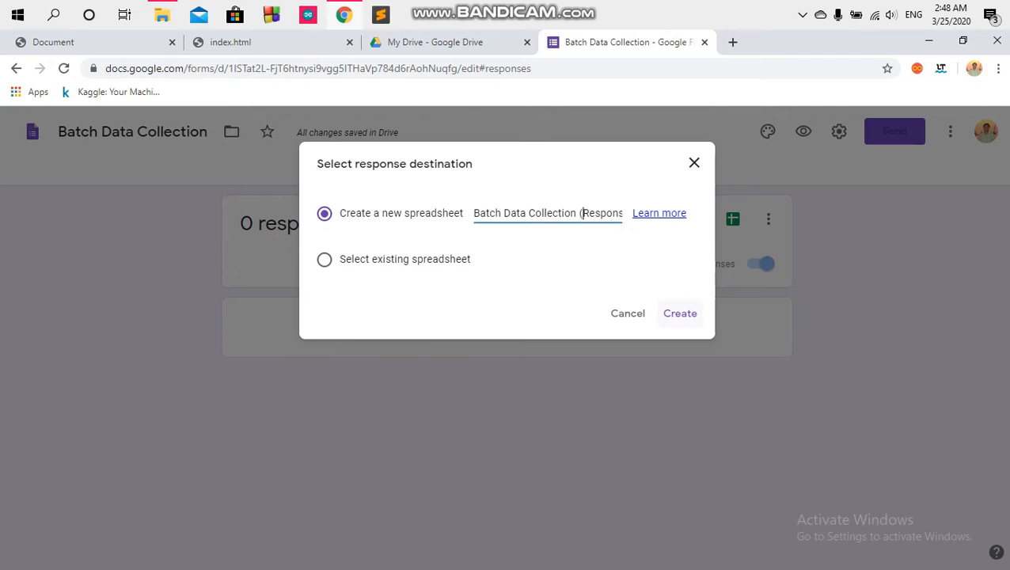
Step: Create the linked Batch Data Collection (Responses) spreadsheet, then return to the form editor
{"action": "left_click", "coordinate": [680, 314]}
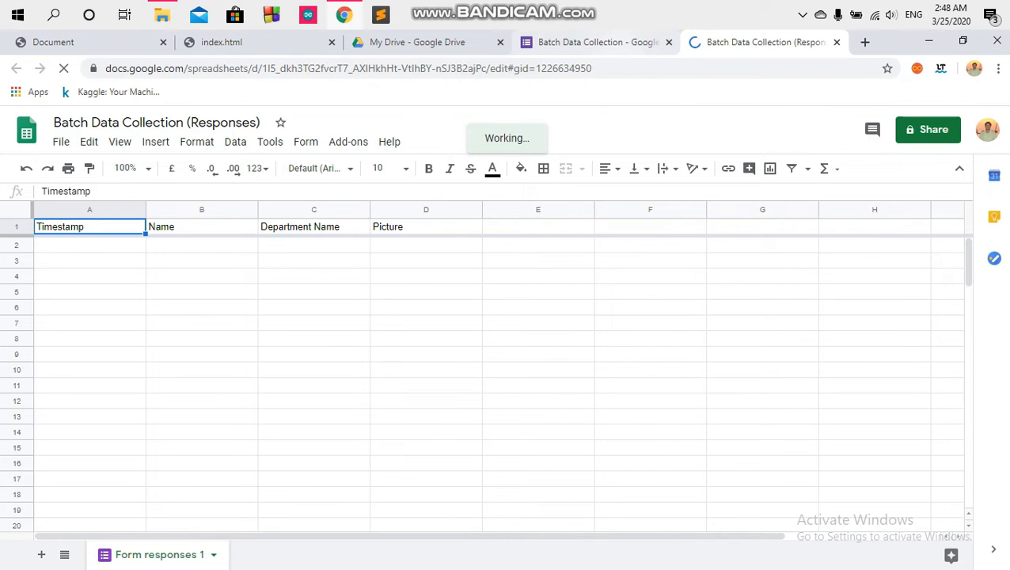
{"action": "key", "text": "ctrl+shift+Tab"}
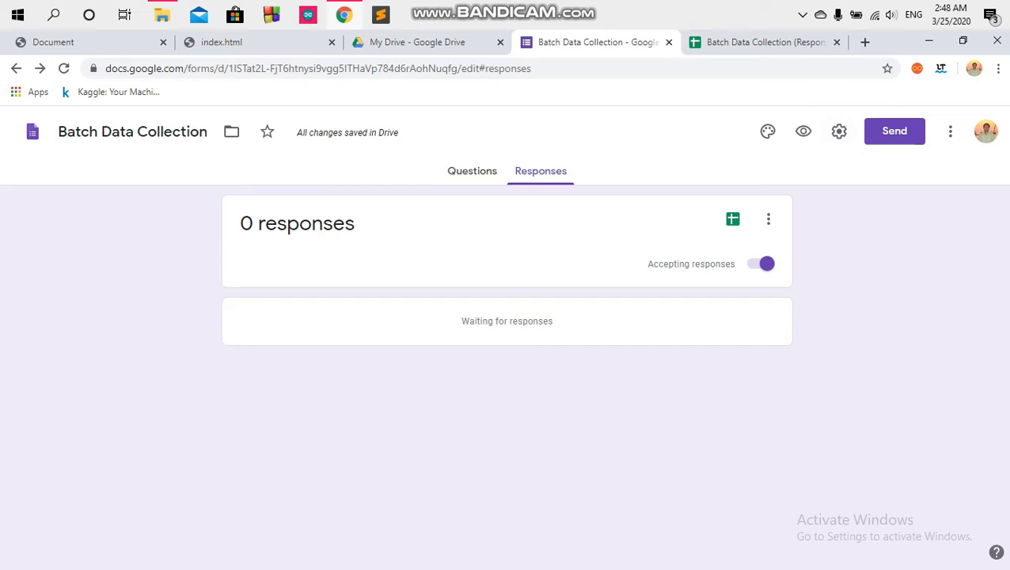
Step: Show the form's questions and bring up its Settings dialog on General
{"action": "left_click", "coordinate": [472, 171]}
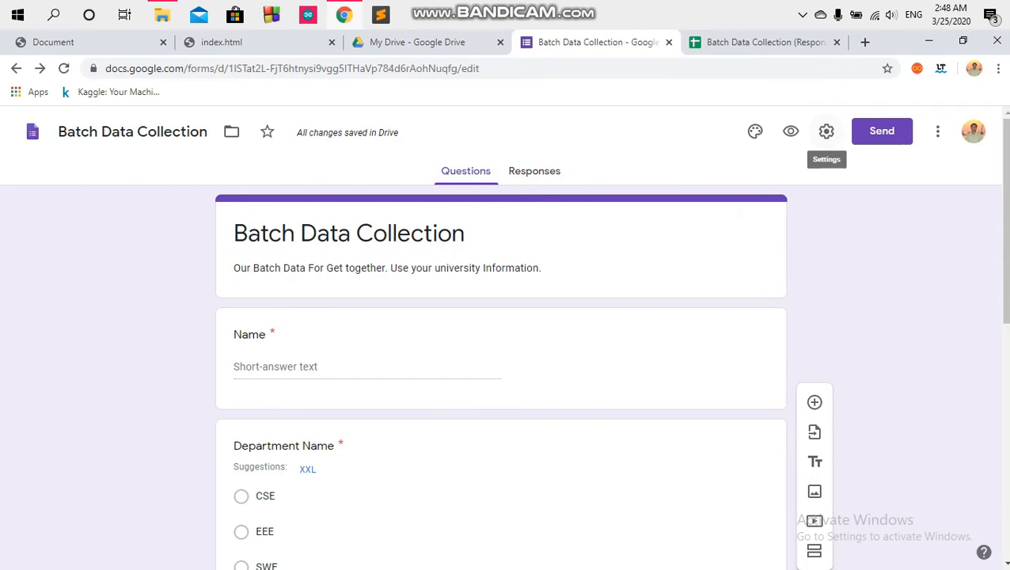
{"action": "left_click", "coordinate": [827, 131]}
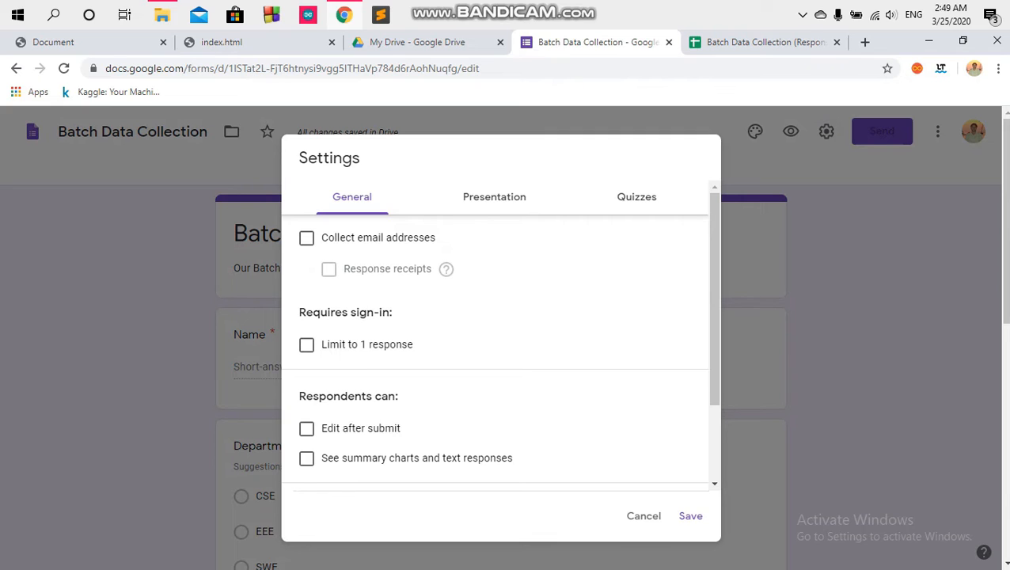
{"action": "left_click", "coordinate": [644, 516]}
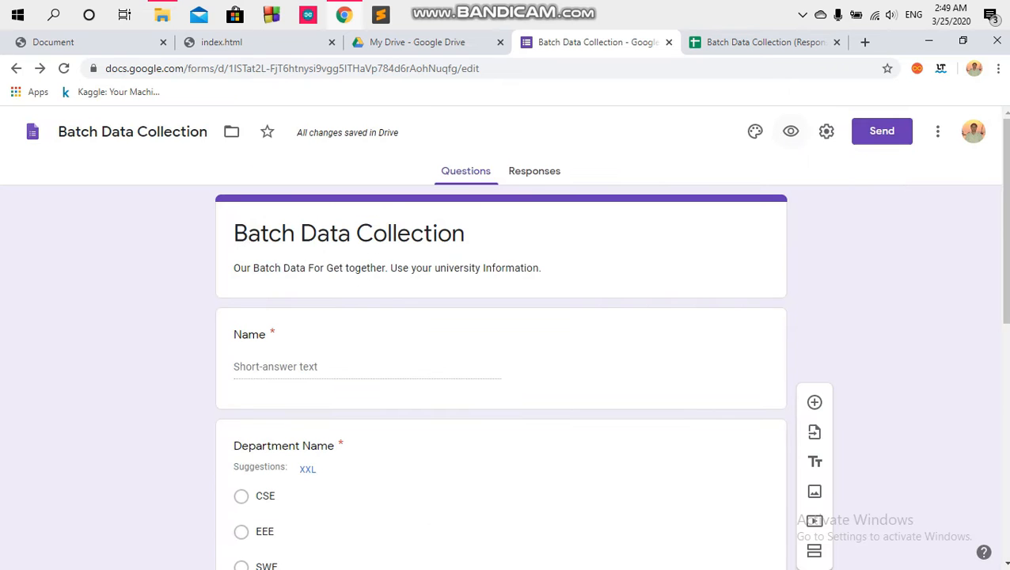
{"action": "left_click", "coordinate": [827, 131]}
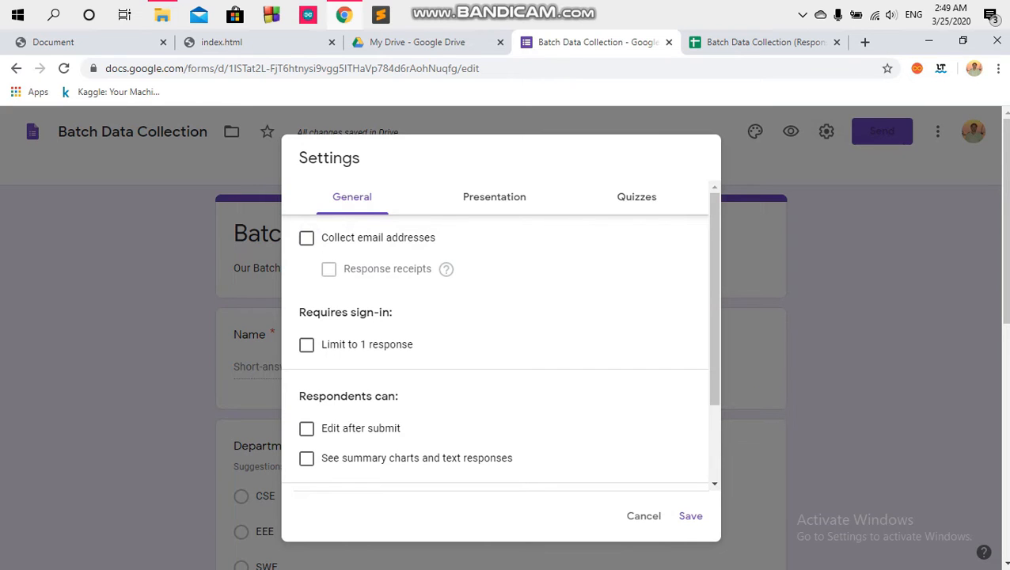
Step: Turn on email collection, always-send response receipts and a limit of one response
{"action": "left_click", "coordinate": [306, 238]}
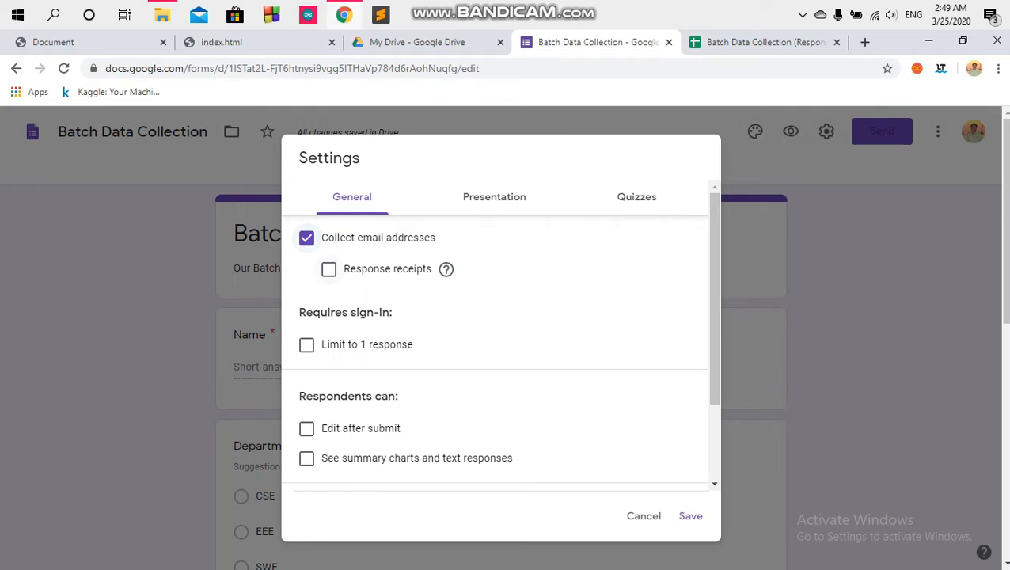
{"action": "left_click", "coordinate": [329, 269]}
{"action": "left_click", "coordinate": [352, 328]}
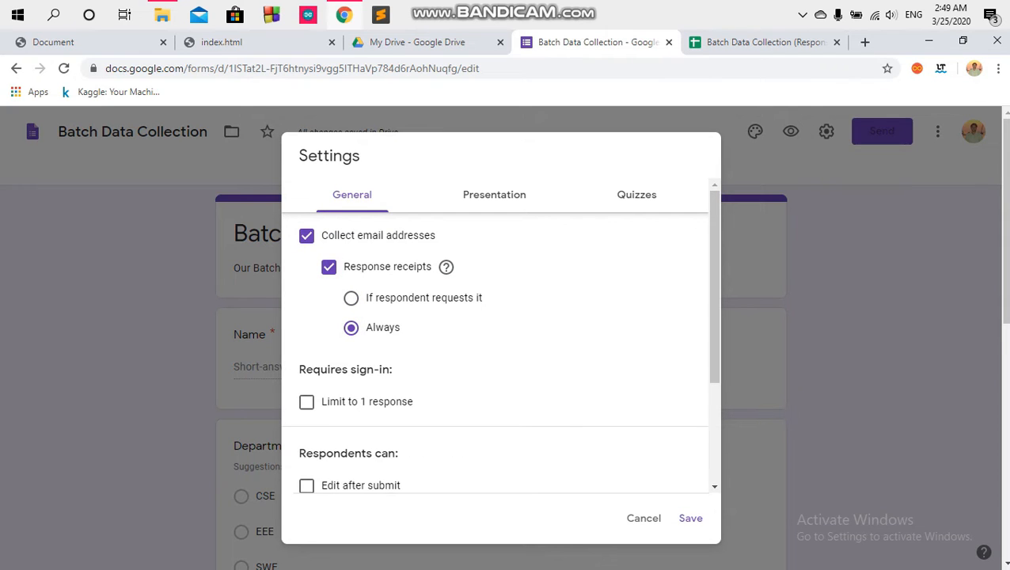
{"action": "scroll", "coordinate": [499, 340], "scroll_direction": "down", "scroll_amount": 1}
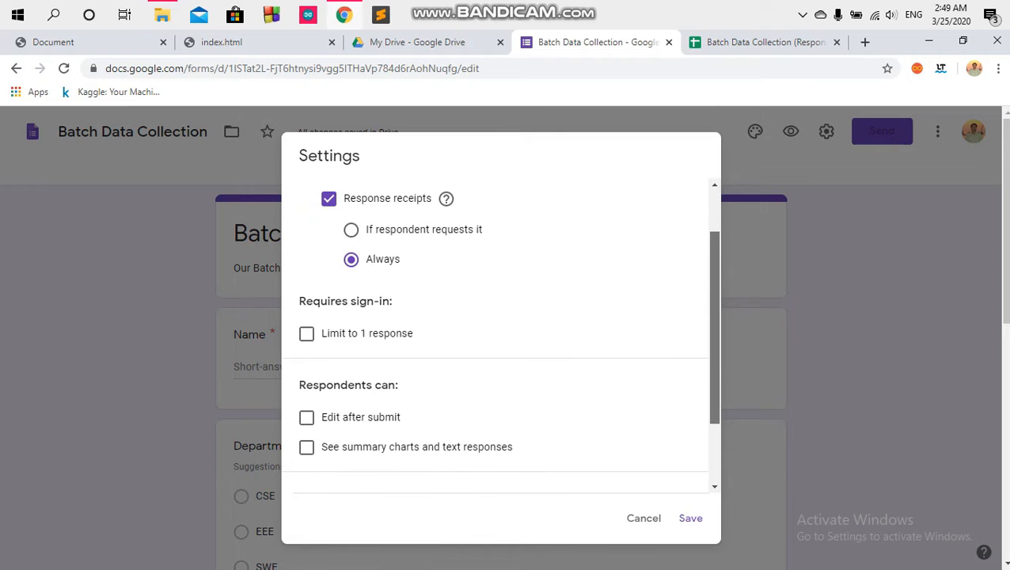
{"action": "scroll", "coordinate": [499, 332], "scroll_direction": "up", "scroll_amount": 1}
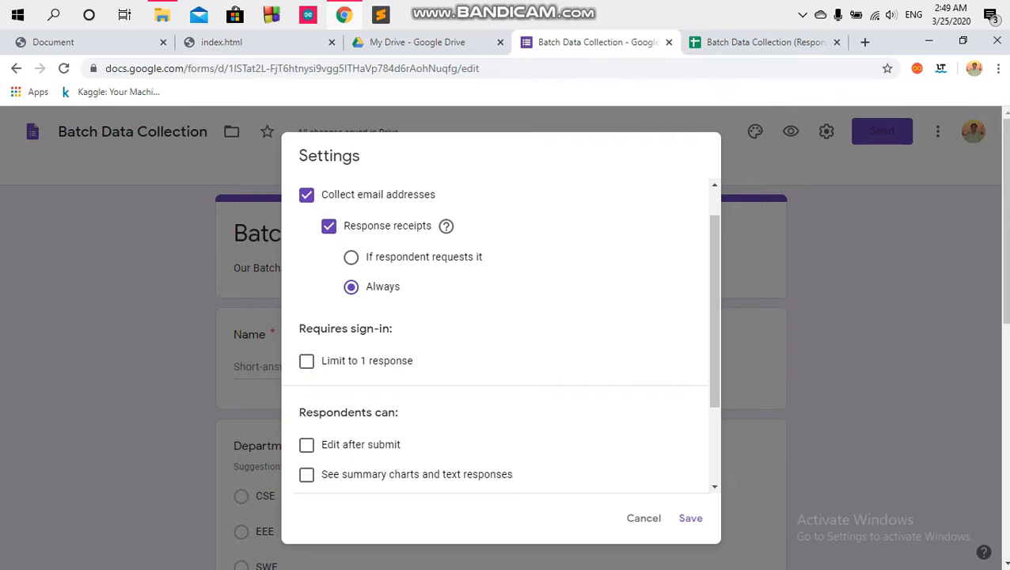
{"action": "left_click", "coordinate": [307, 361]}
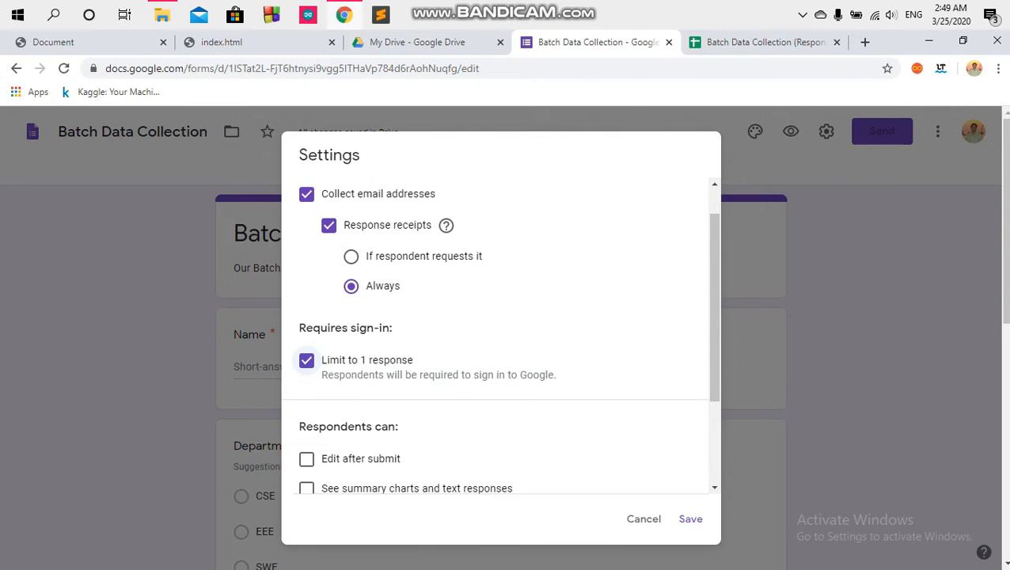
Step: Allow editing after submit and keep the maximum upload size at 1 GB
{"action": "scroll", "coordinate": [499, 335], "scroll_direction": "down", "scroll_amount": 2}
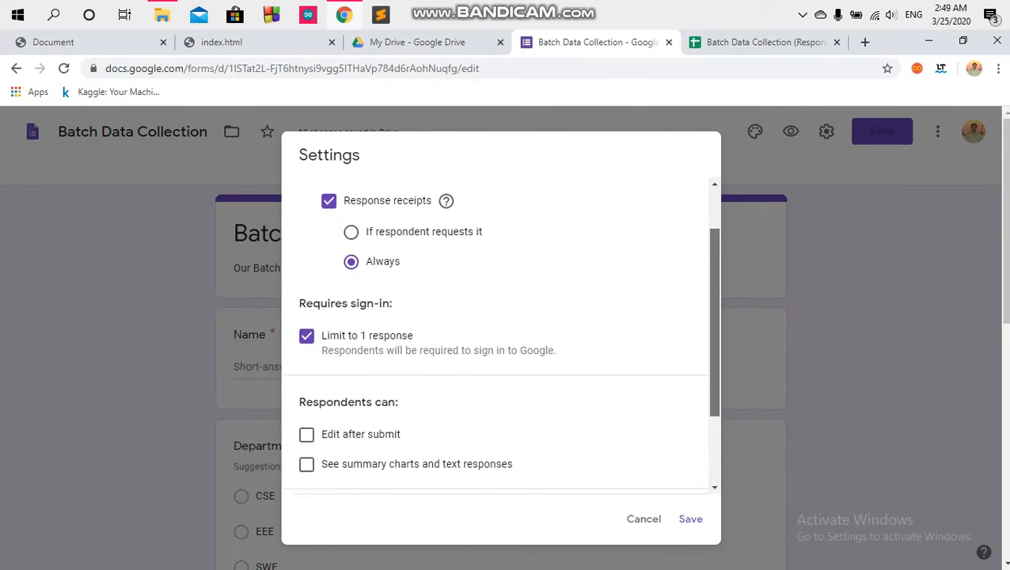
{"action": "scroll", "coordinate": [500, 335], "scroll_direction": "down", "scroll_amount": 1}
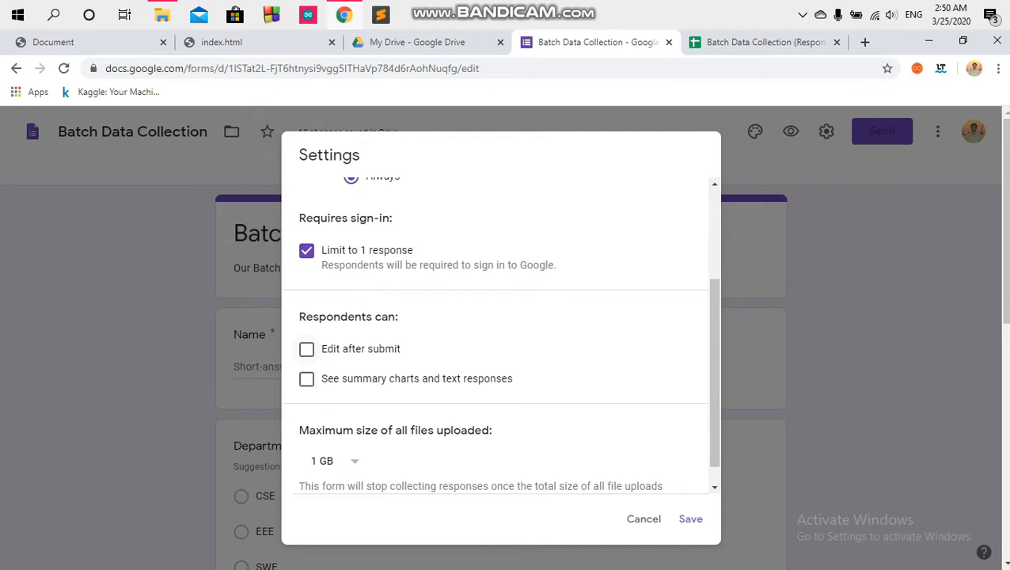
{"action": "left_click", "coordinate": [306, 349]}
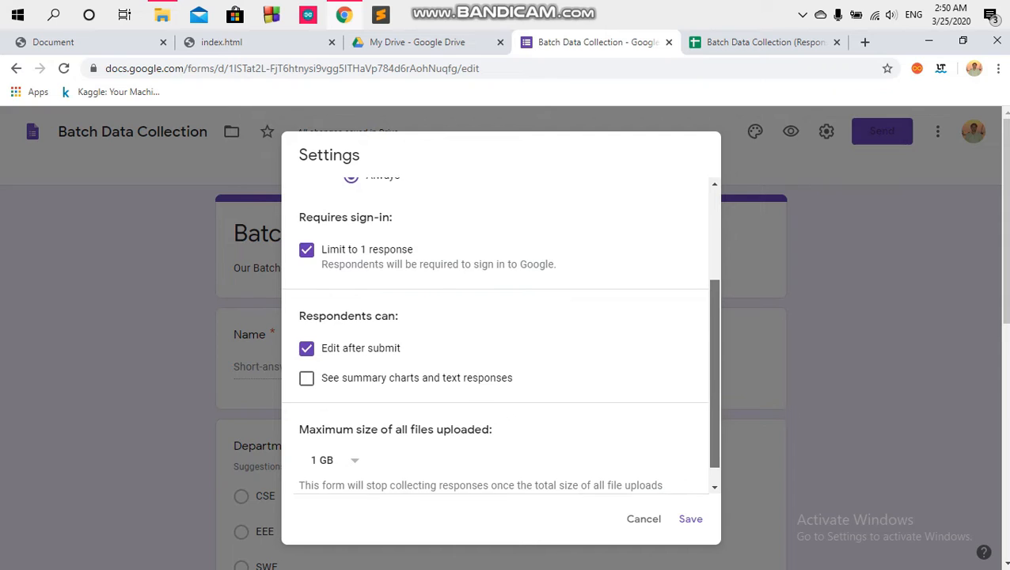
{"action": "scroll", "coordinate": [715, 372], "scroll_direction": "down", "scroll_amount": 1}
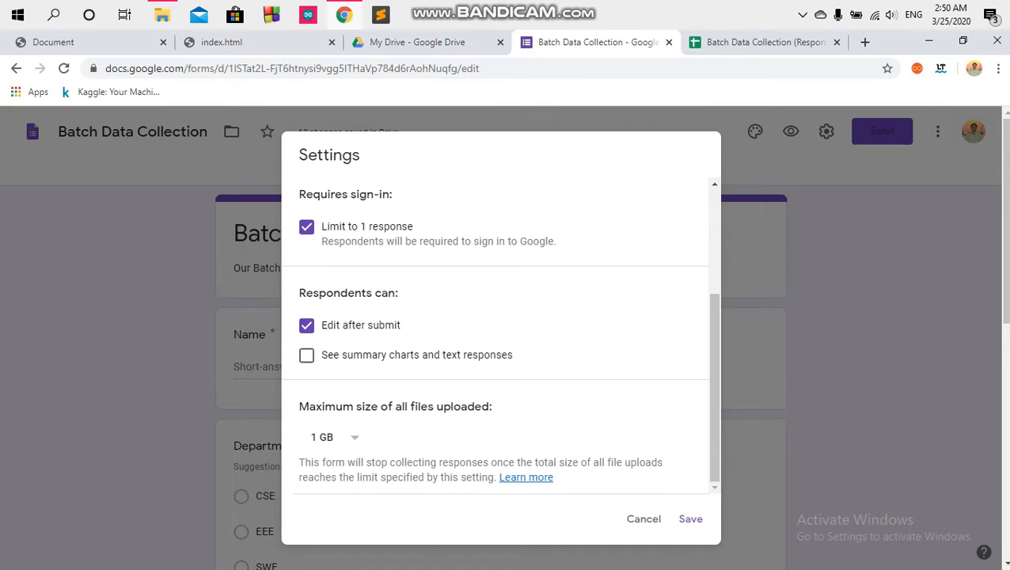
{"action": "left_click", "coordinate": [336, 437]}
{"action": "left_click", "coordinate": [332, 437]}
{"action": "left_click", "coordinate": [332, 437]}
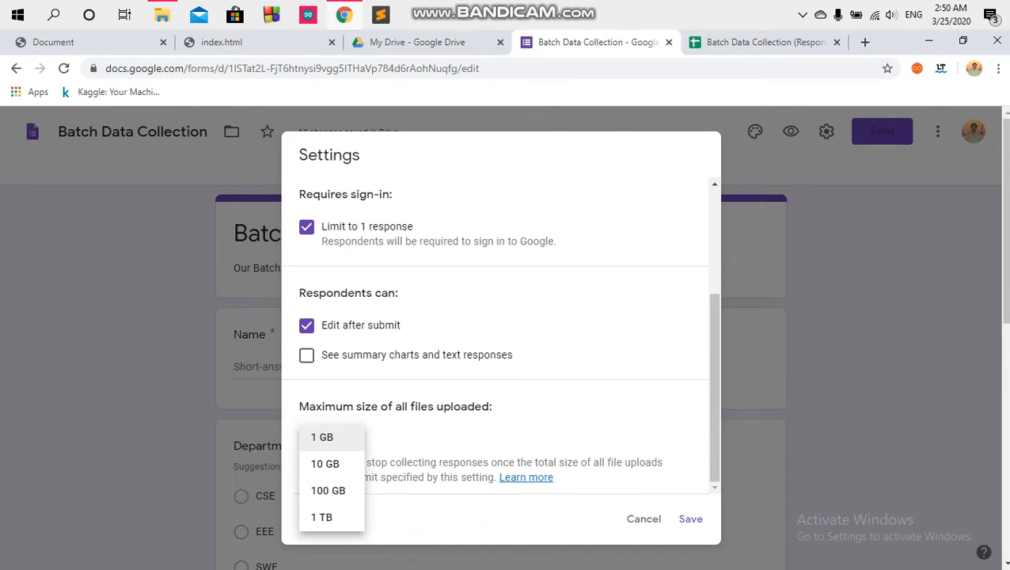
{"action": "left_click", "coordinate": [332, 437]}
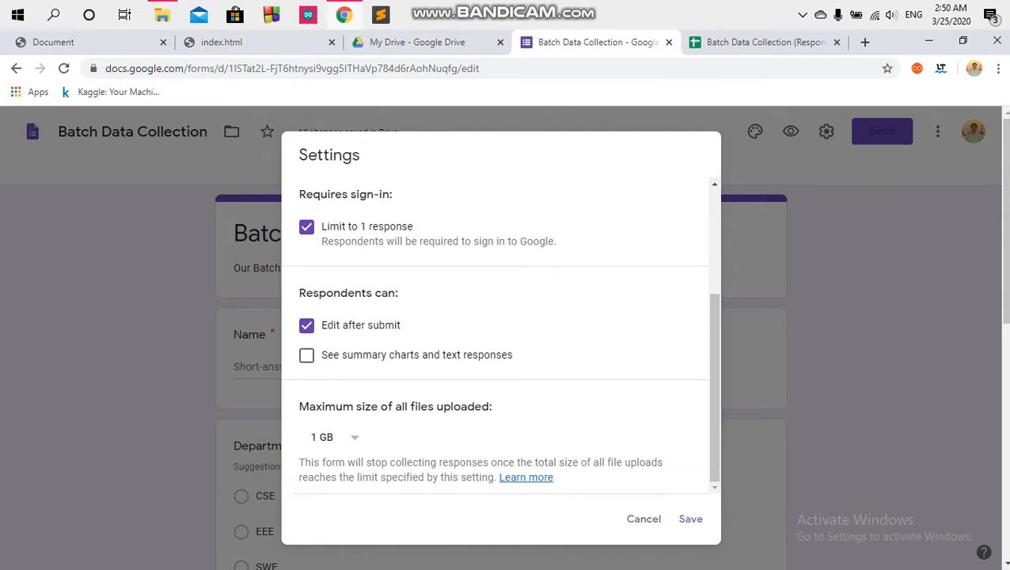
{"action": "scroll", "coordinate": [498, 333], "scroll_direction": "up", "scroll_amount": 3}
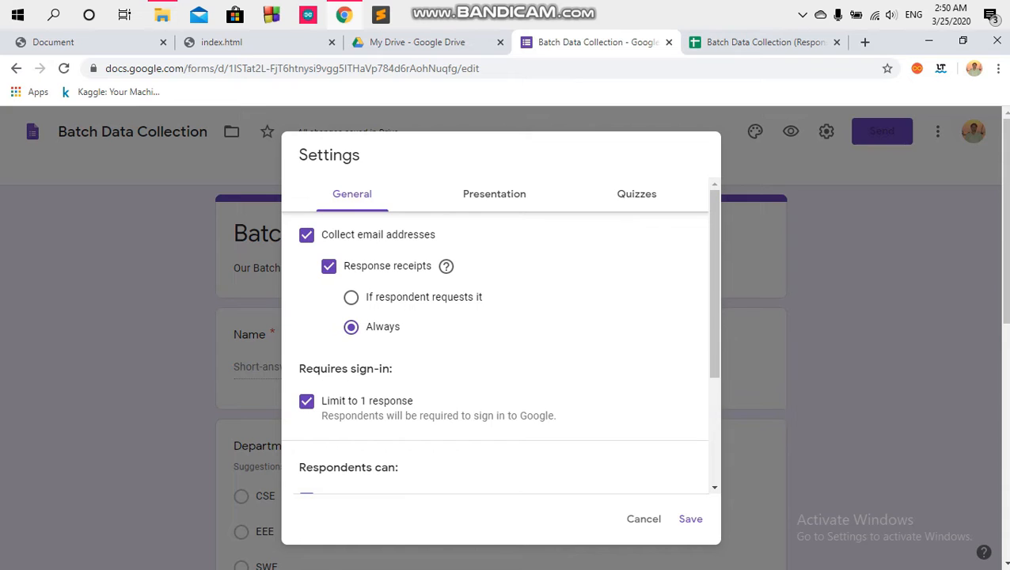
{"action": "left_click", "coordinate": [494, 195]}
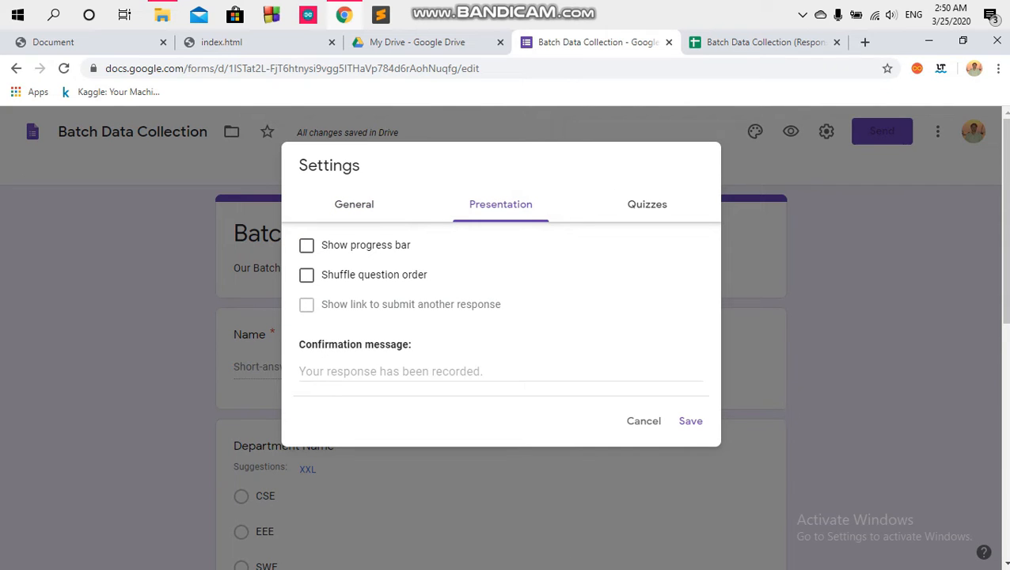
Step: Set the confirmation message to 'Your Data Was Recorded. Thank You.' and save, leaving quiz mode off
{"action": "left_click", "coordinate": [500, 372]}
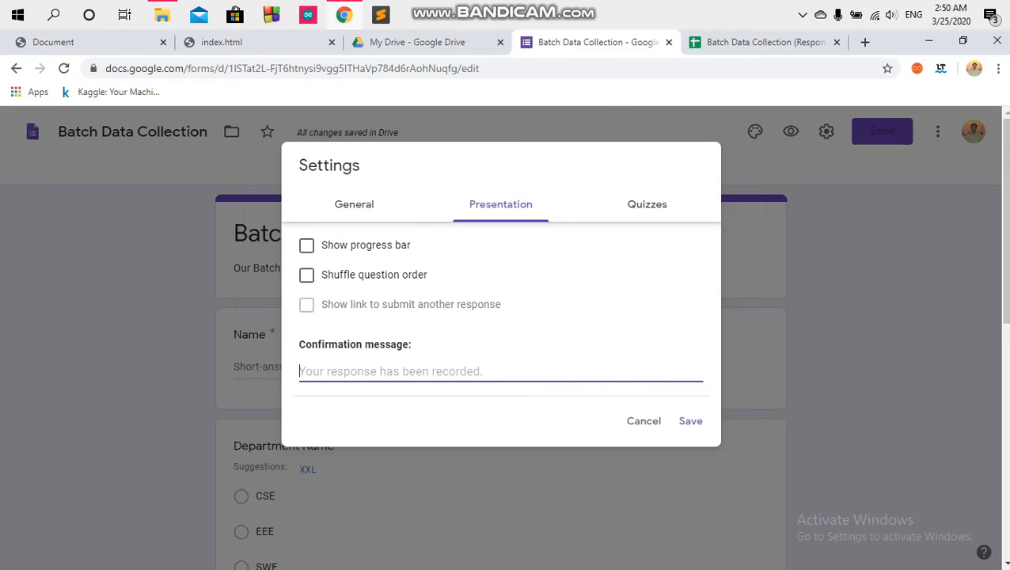
{"action": "type", "text": "Your "}
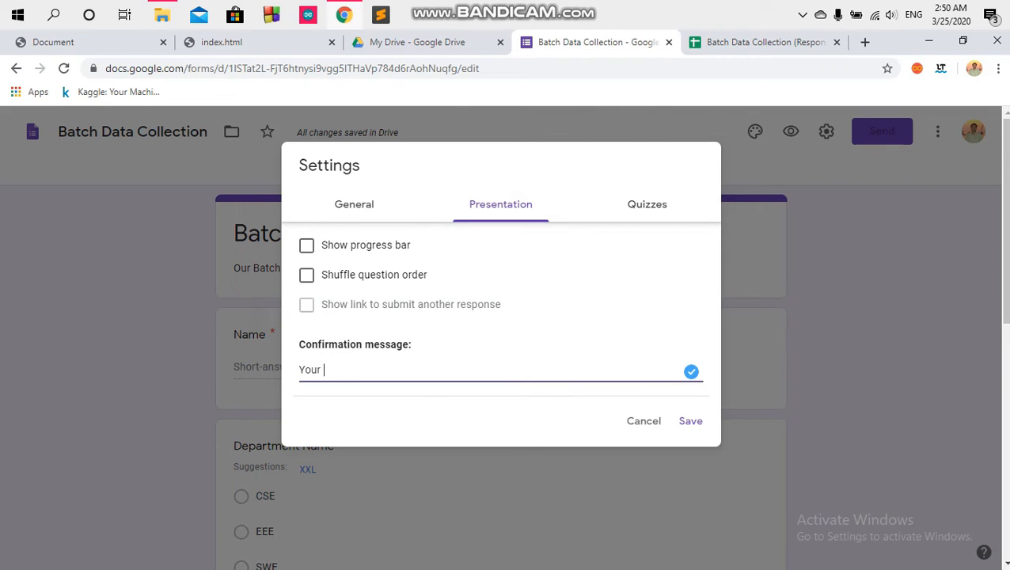
{"action": "type", "text": "Data Was Reco"}
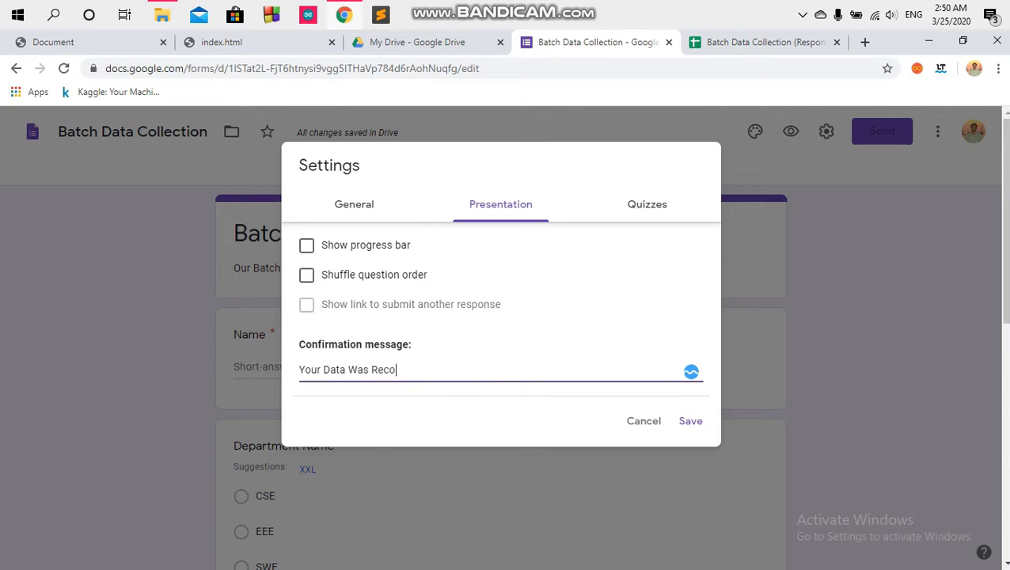
{"action": "type", "text": "rded. Thank You."}
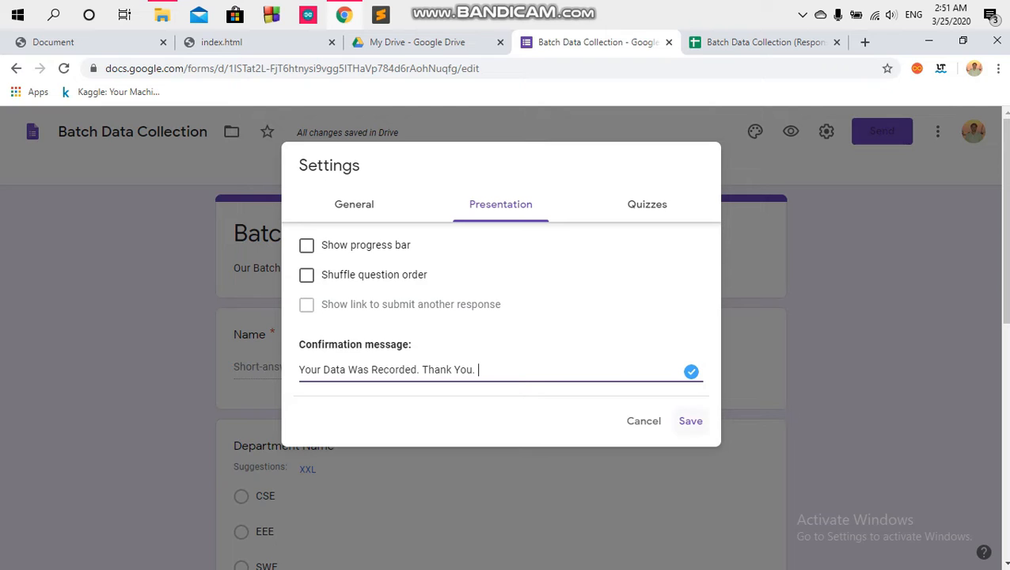
{"action": "left_click", "coordinate": [647, 204]}
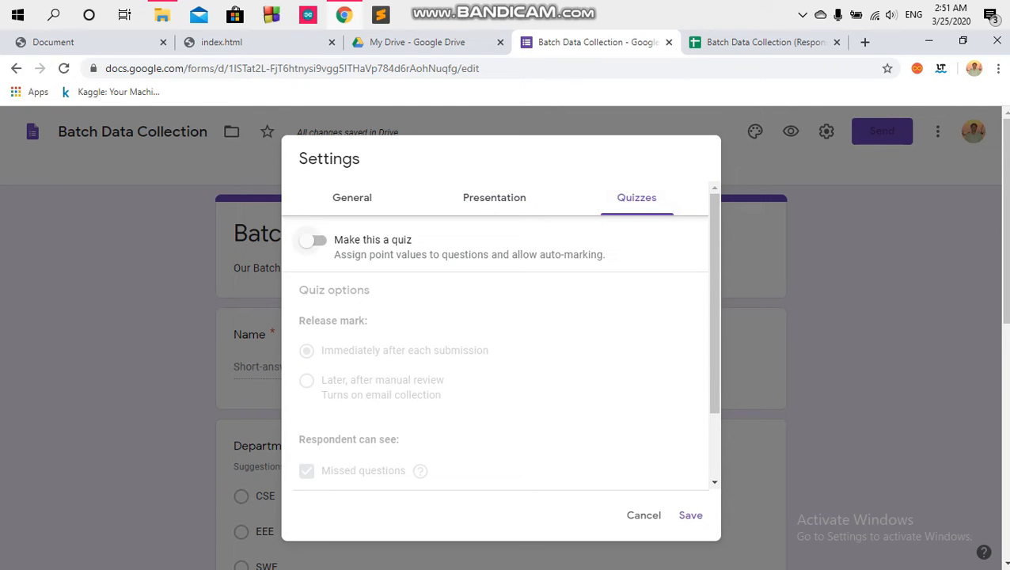
{"action": "left_click", "coordinate": [312, 241]}
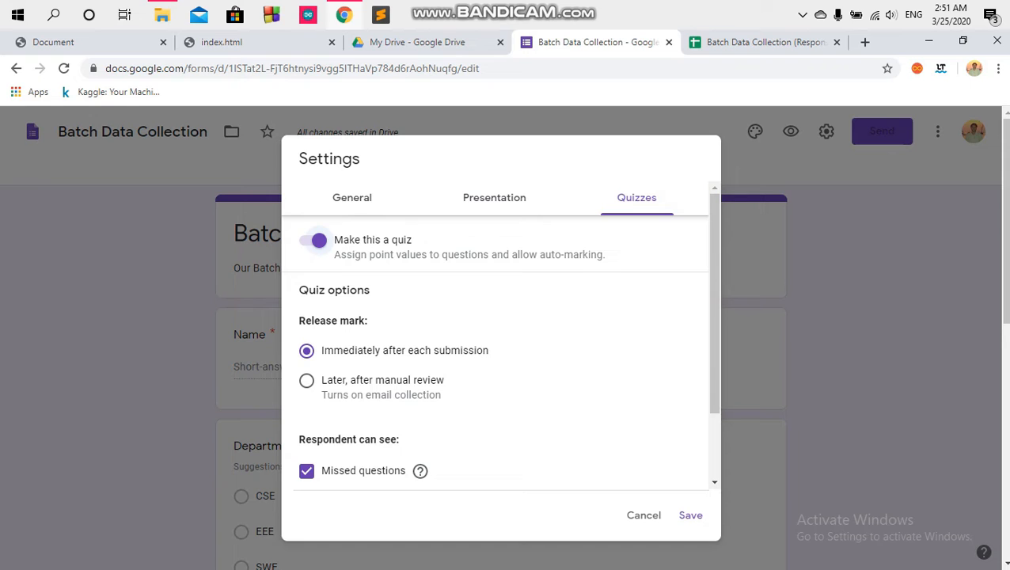
{"action": "scroll", "coordinate": [715, 301], "scroll_direction": "down", "scroll_amount": 2}
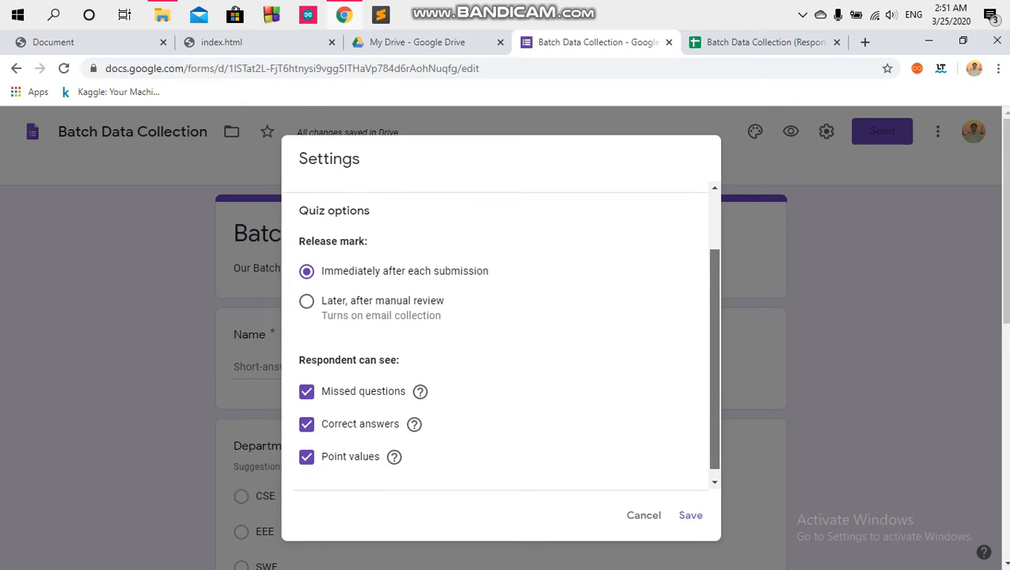
{"action": "scroll", "coordinate": [715, 301], "scroll_direction": "up", "scroll_amount": 2}
{"action": "left_click", "coordinate": [313, 240]}
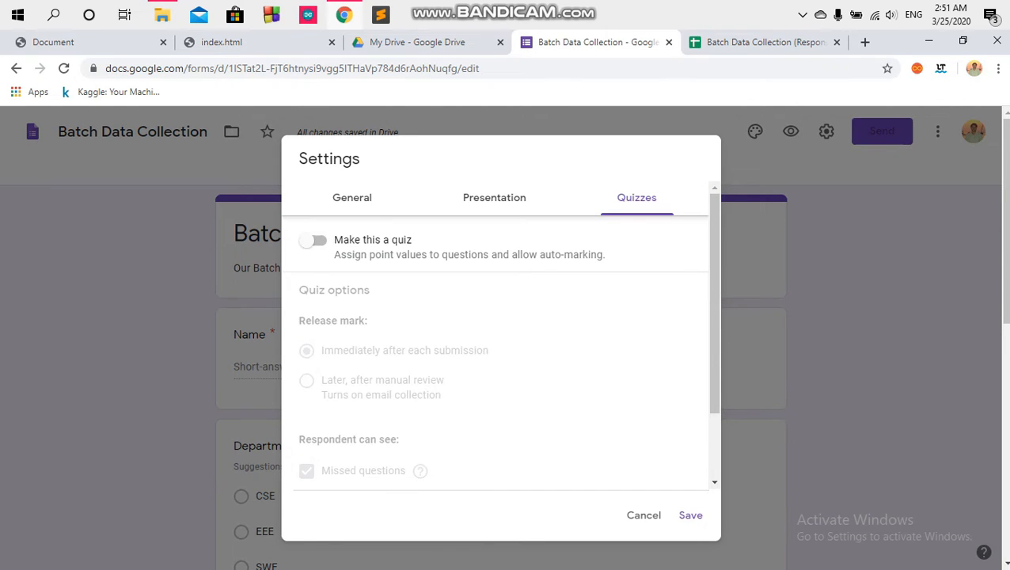
{"action": "left_click", "coordinate": [494, 198]}
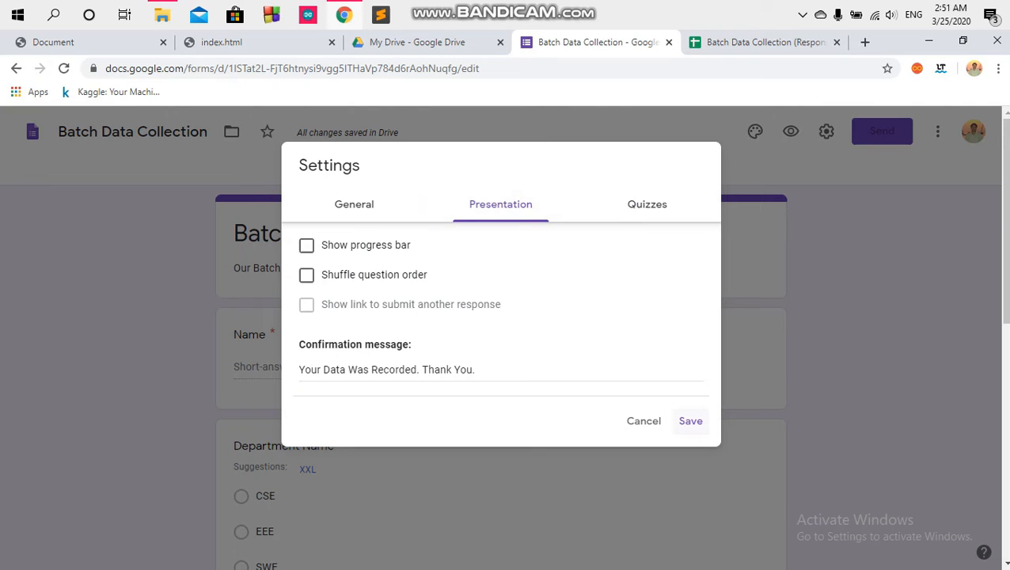
{"action": "left_click", "coordinate": [691, 420]}
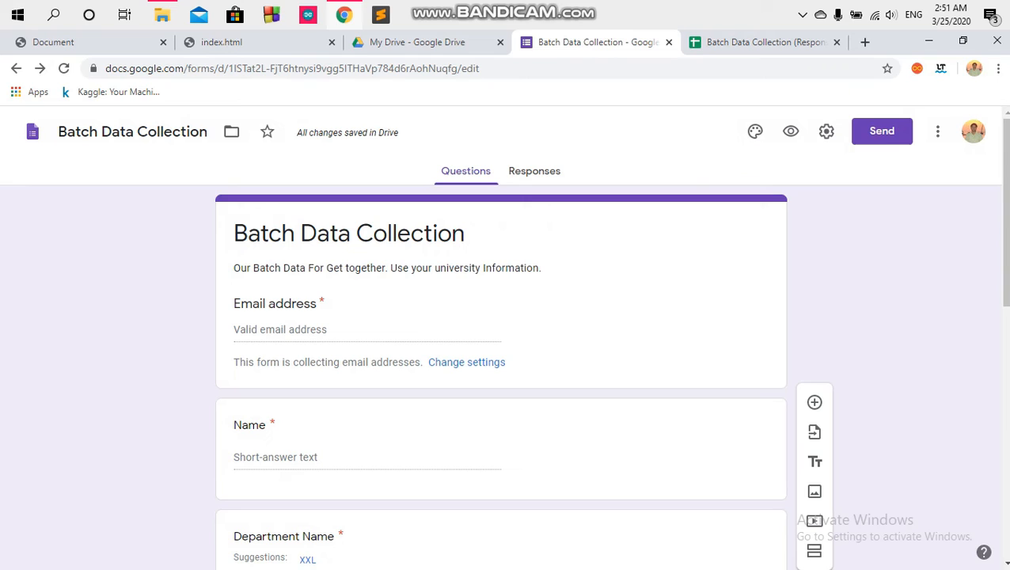
{"action": "left_click", "coordinate": [234, 304]}
{"action": "left_click_drag", "start_coordinate": [234, 304], "coordinate": [310, 304]}
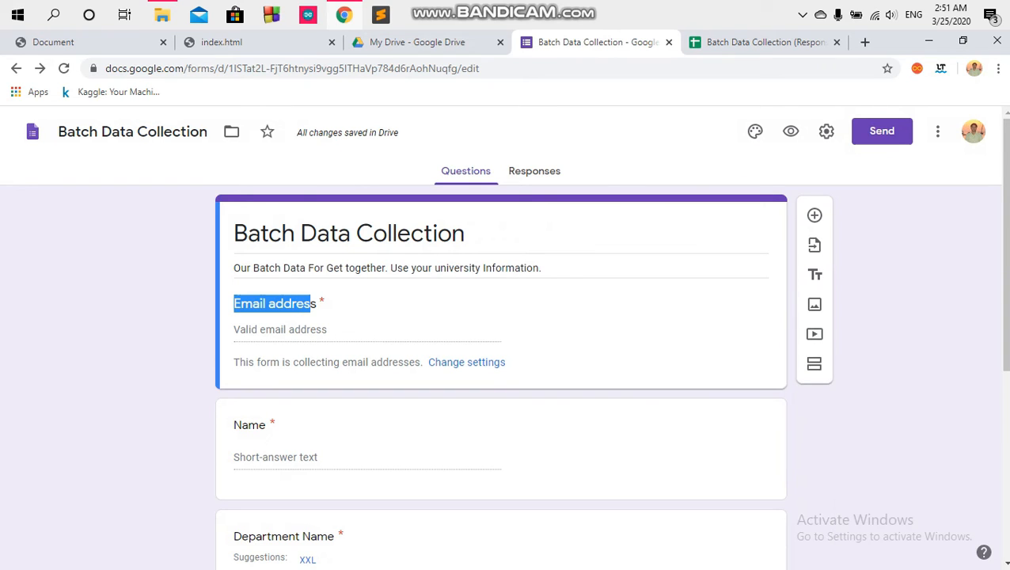
{"action": "left_click", "coordinate": [311, 304]}
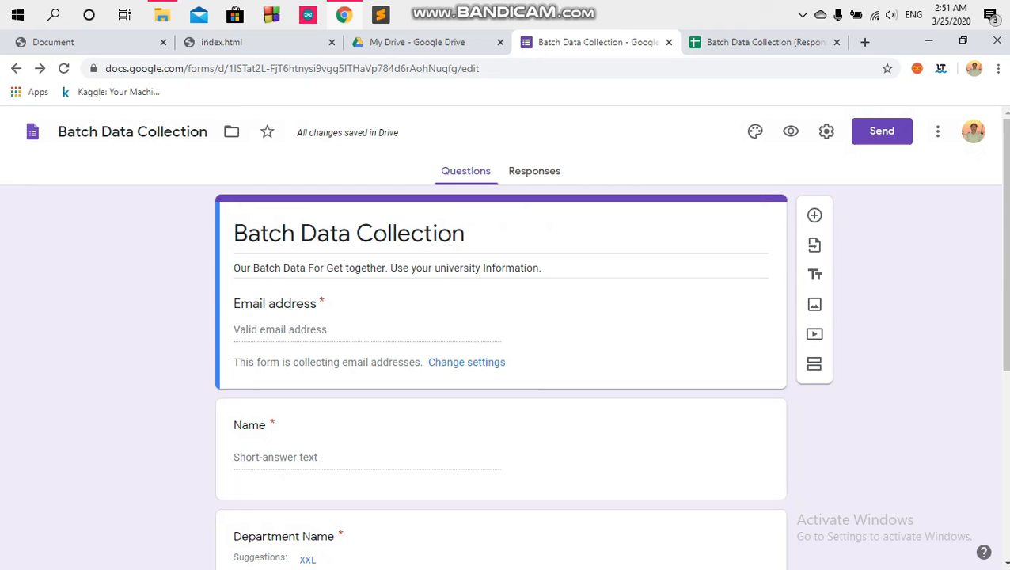
Step: Preview the form in a new tab, then return to the editor's theme options
{"action": "left_click", "coordinate": [791, 132]}
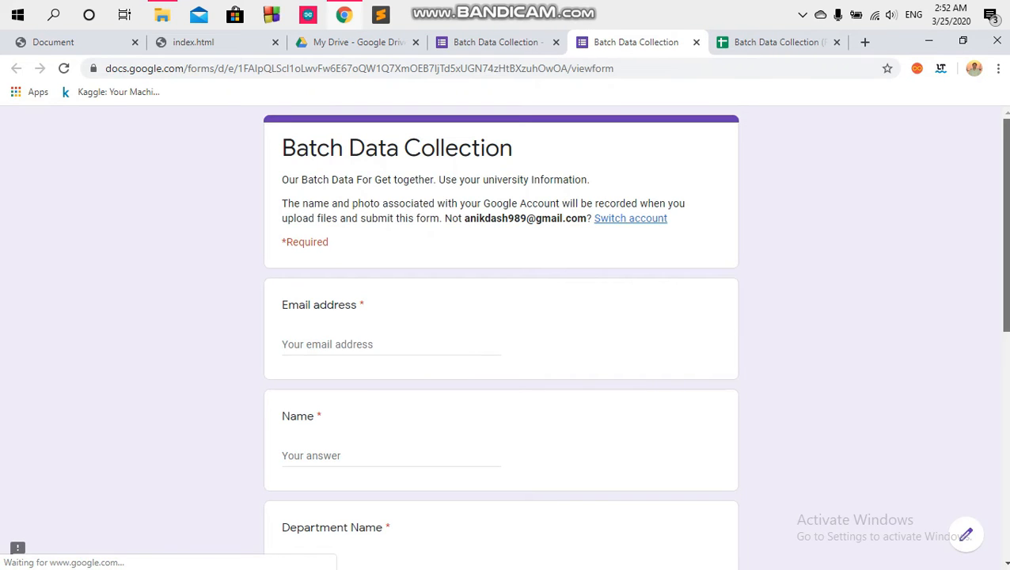
{"action": "scroll", "coordinate": [501, 333], "scroll_direction": "down", "scroll_amount": 1}
{"action": "scroll", "coordinate": [501, 332], "scroll_direction": "down", "scroll_amount": 6}
{"action": "scroll", "coordinate": [502, 332], "scroll_direction": "up", "scroll_amount": 6}
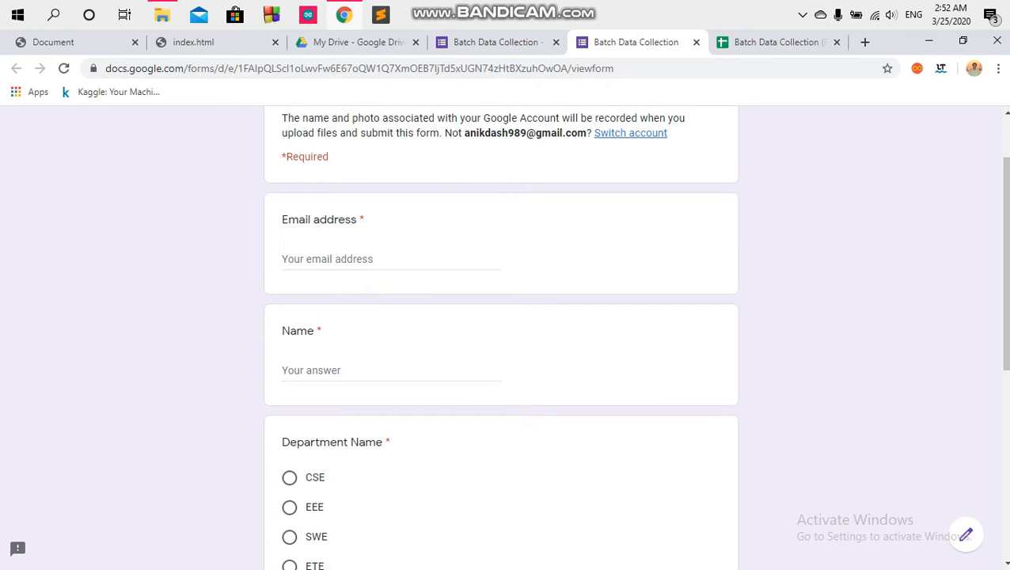
{"action": "scroll", "coordinate": [502, 333], "scroll_direction": "down", "scroll_amount": 4}
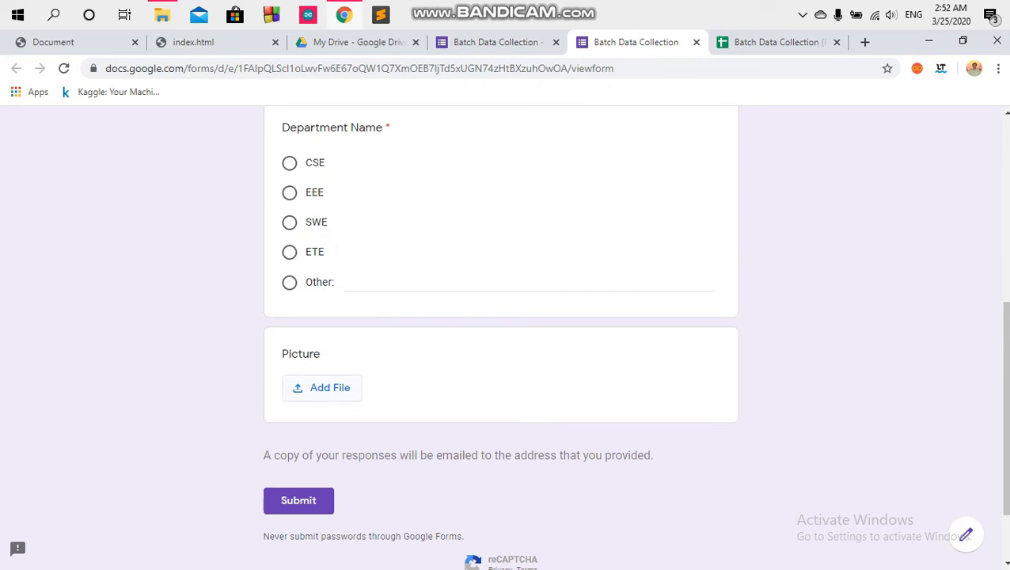
{"action": "scroll", "coordinate": [501, 333], "scroll_direction": "up", "scroll_amount": 5}
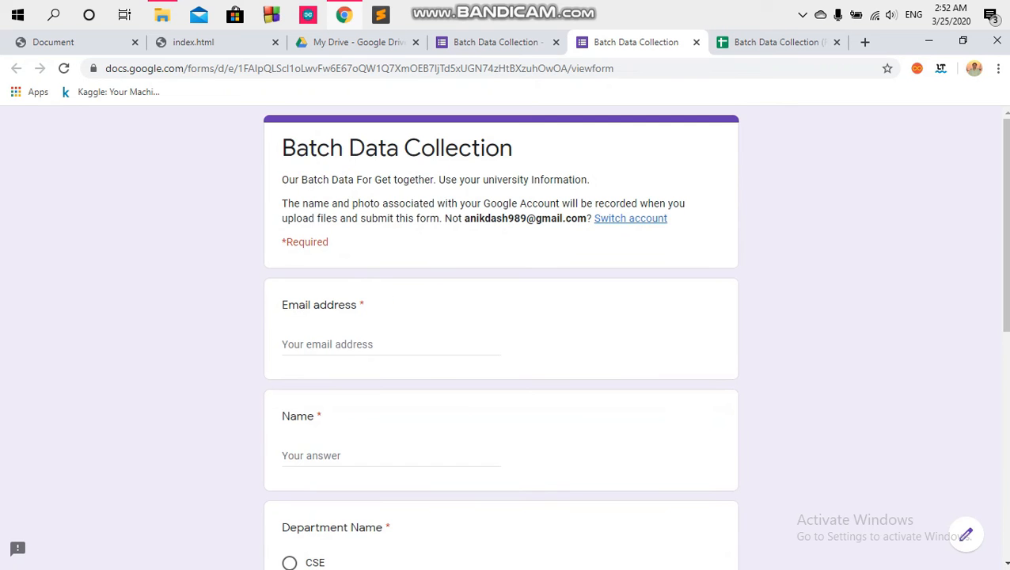
{"action": "left_click", "coordinate": [497, 42]}
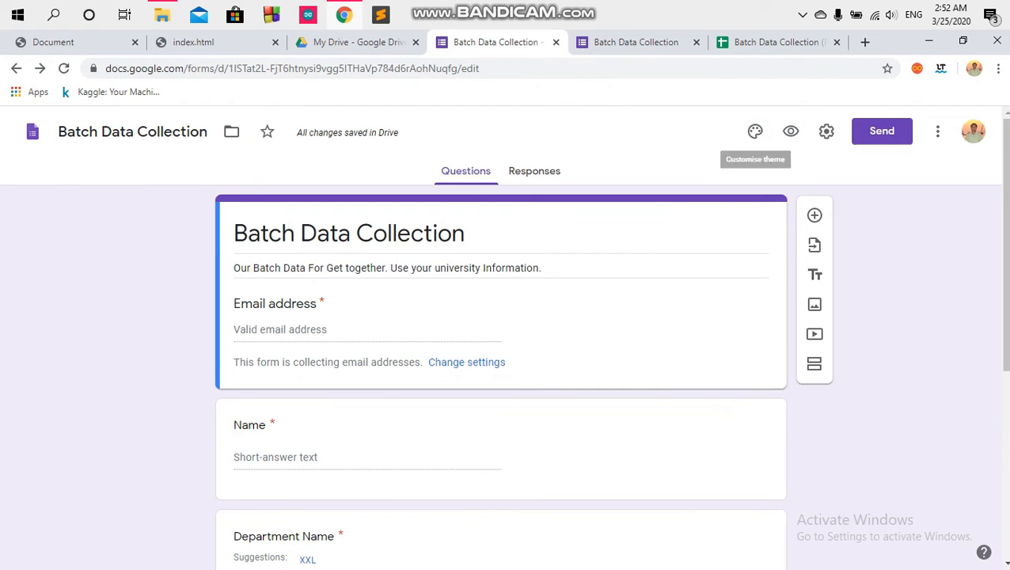
{"action": "left_click", "coordinate": [754, 132]}
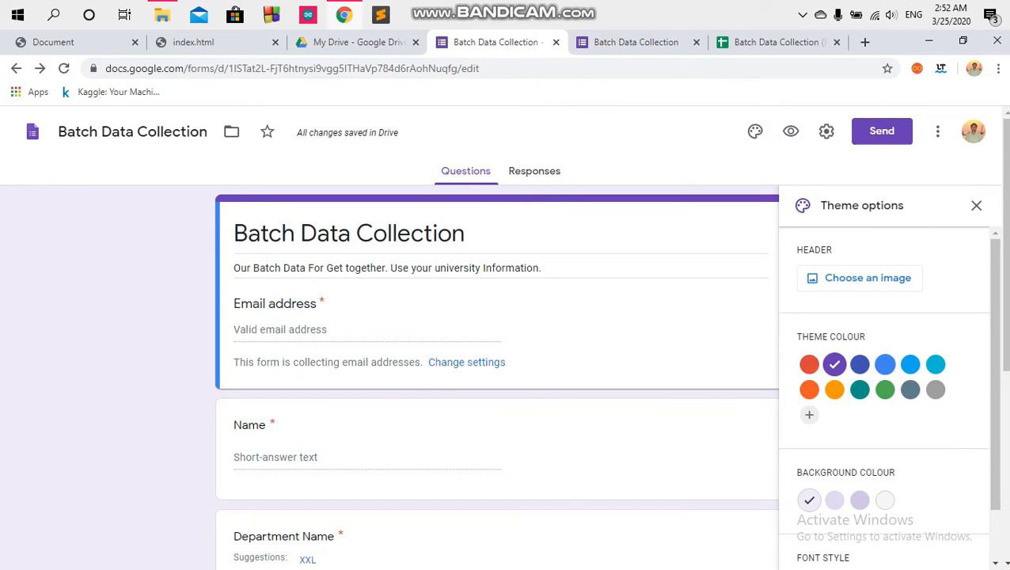
Step: Apply a green theme colour, the third green background swatch and the Formal font style
{"action": "scroll", "coordinate": [887, 365], "scroll_direction": "down", "scroll_amount": 1}
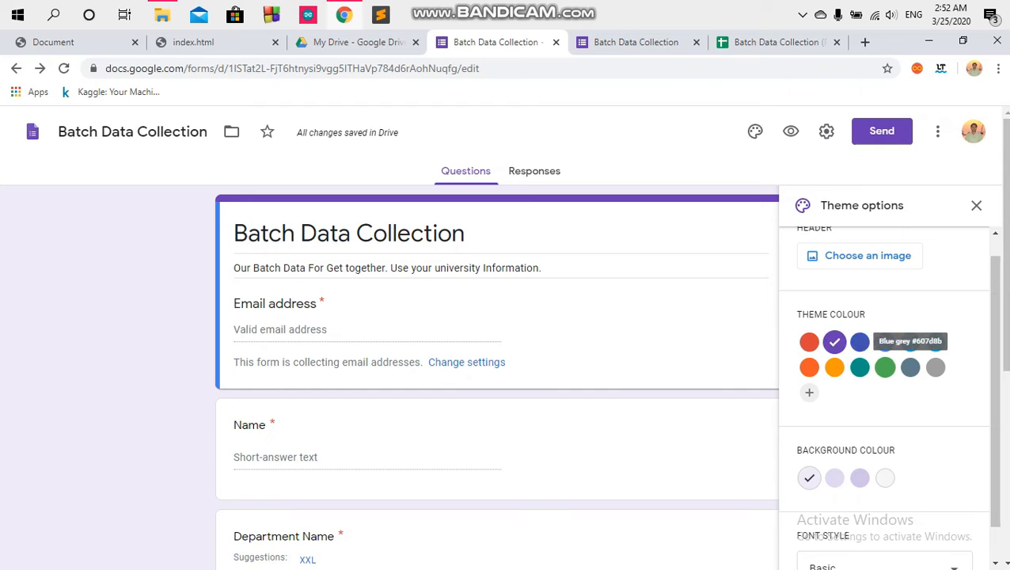
{"action": "left_click", "coordinate": [885, 366]}
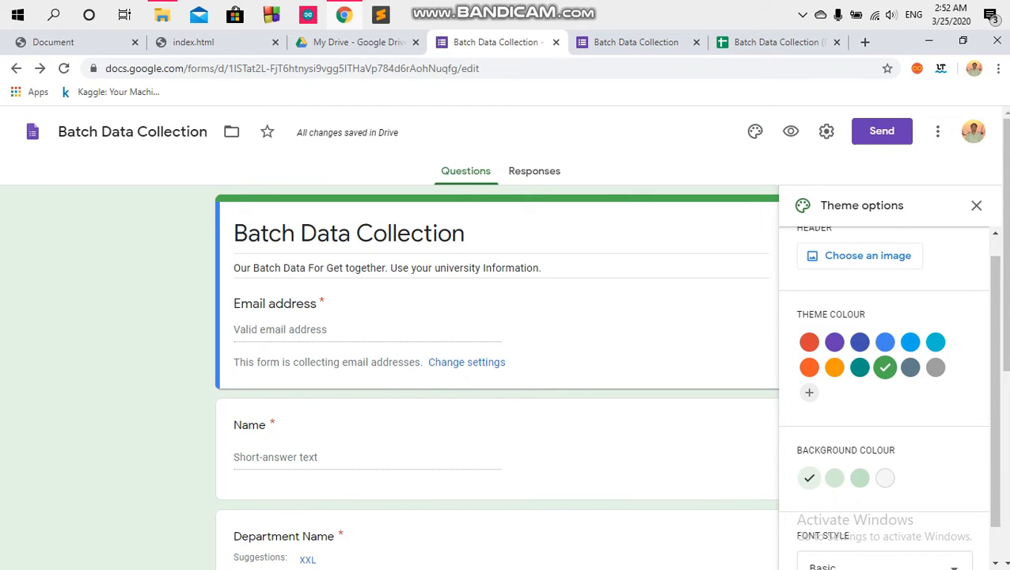
{"action": "left_click", "coordinate": [860, 477]}
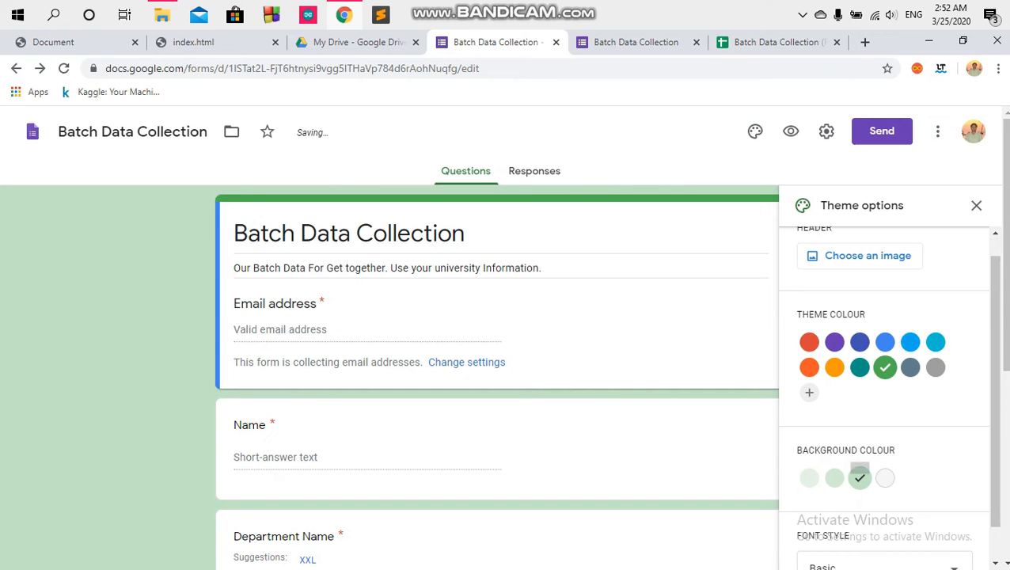
{"action": "left_click_drag", "start_coordinate": [1006, 325], "coordinate": [996, 392]}
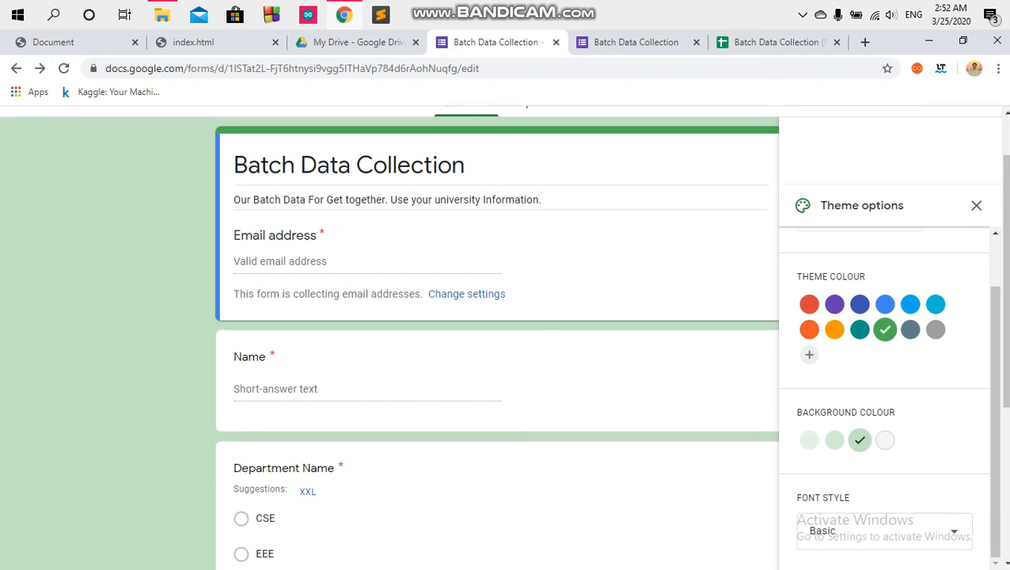
{"action": "left_click", "coordinate": [885, 532]}
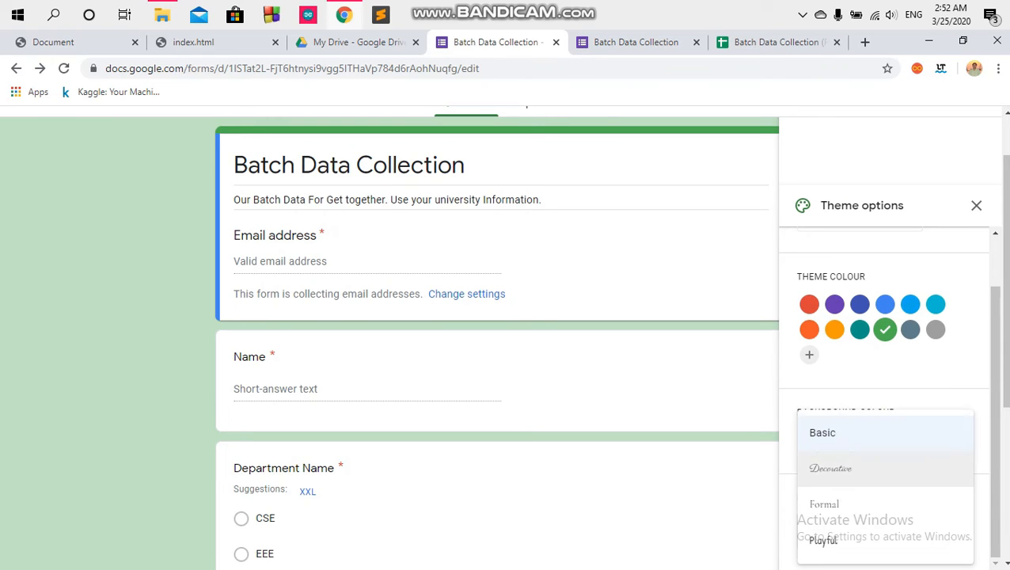
{"action": "left_click", "coordinate": [884, 505]}
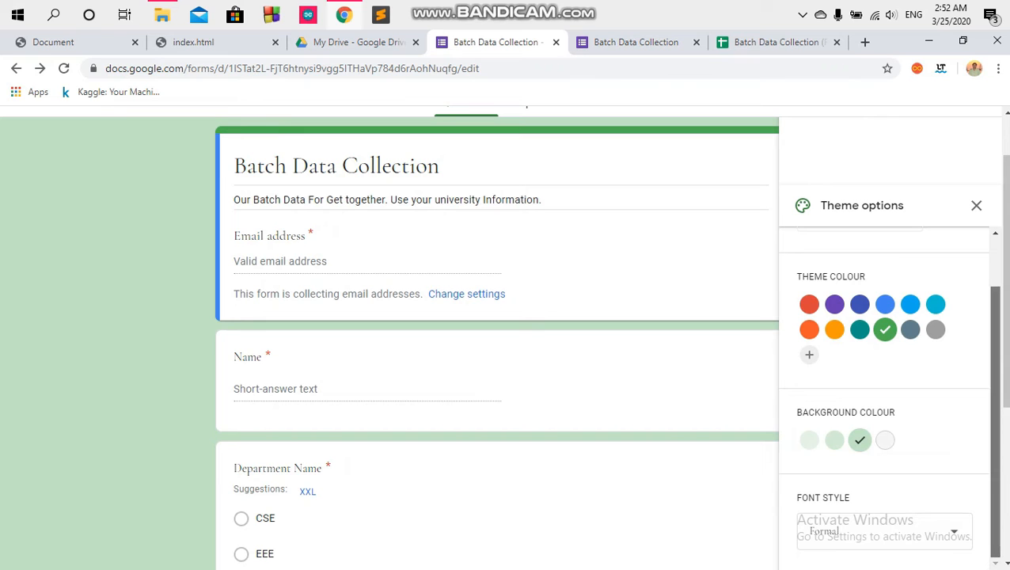
{"action": "scroll", "coordinate": [993, 396], "scroll_direction": "up", "scroll_amount": 2}
{"action": "scroll", "coordinate": [993, 396], "scroll_direction": "up", "scroll_amount": 2}
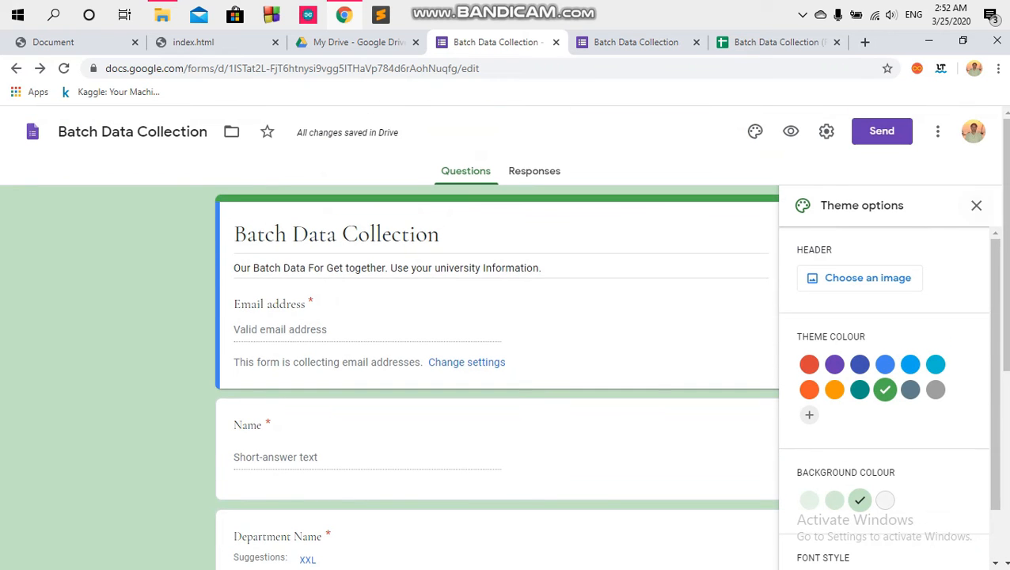
{"action": "left_click", "coordinate": [976, 205]}
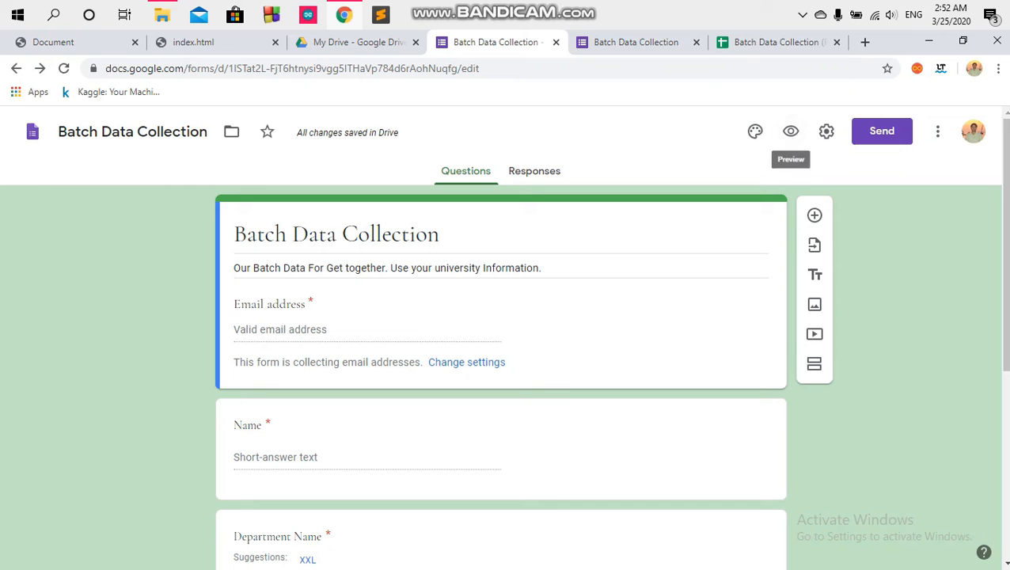
Step: Replace the old preview tab with a fresh preview of the green, Formal-styled form
{"action": "left_click", "coordinate": [697, 42]}
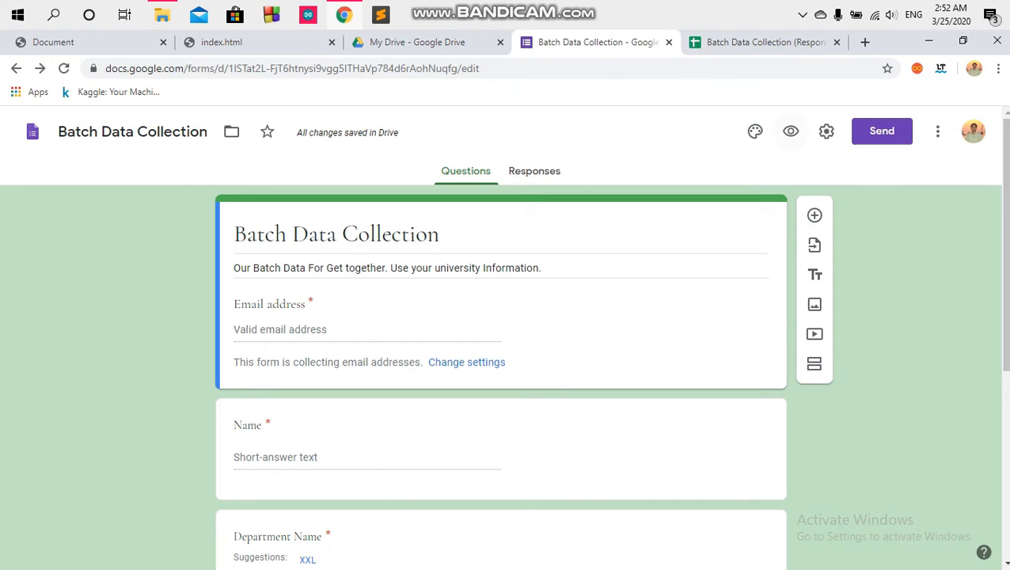
{"action": "left_click", "coordinate": [791, 132]}
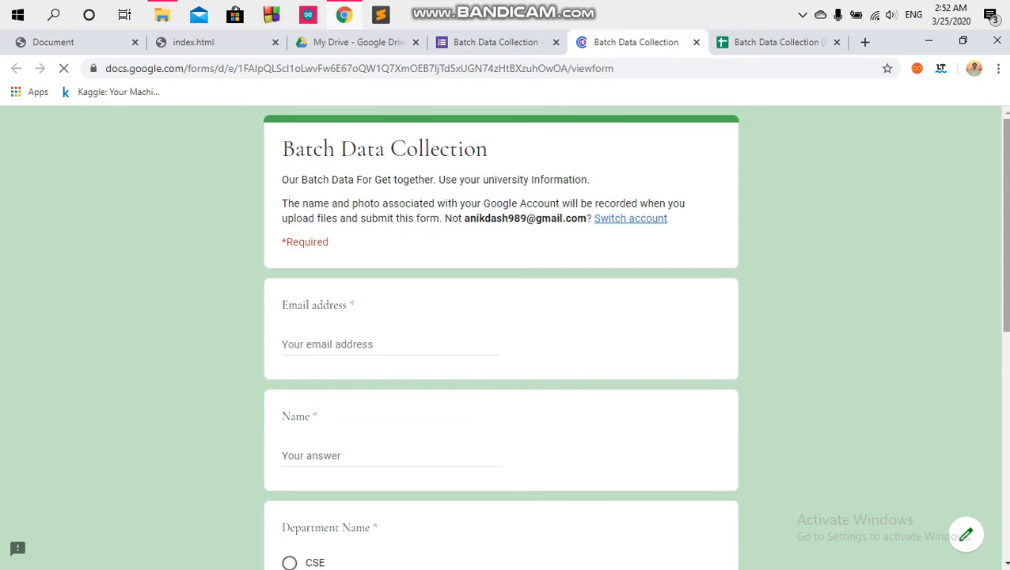
{"action": "scroll", "coordinate": [501, 341], "scroll_direction": "down", "scroll_amount": 8}
{"action": "scroll", "coordinate": [502, 340], "scroll_direction": "up", "scroll_amount": 7}
{"action": "left_click_drag", "start_coordinate": [1007, 237], "coordinate": [1007, 225]}
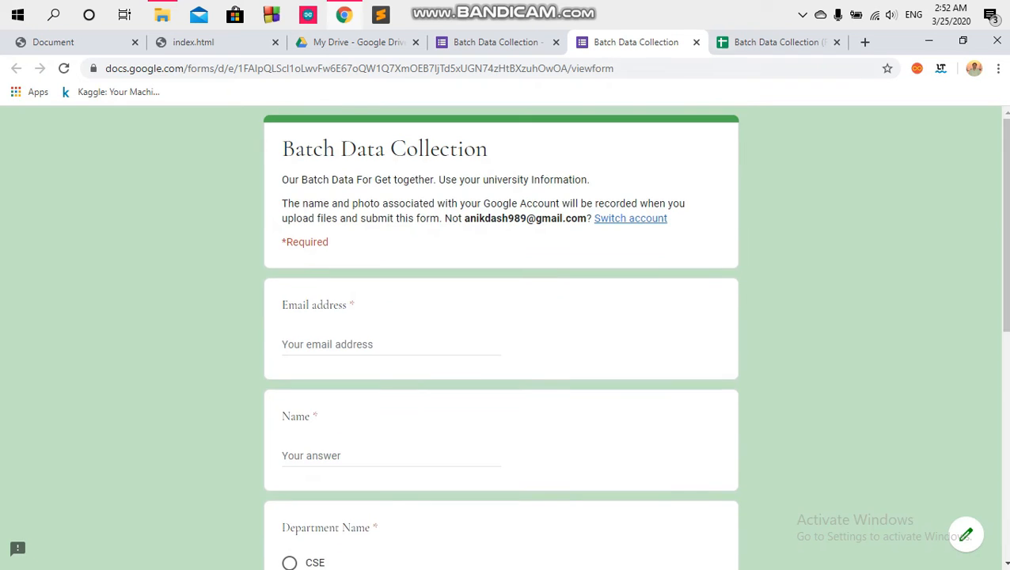
Step: Widen the Email address column E and Picture column D in the responses sheet
{"action": "left_click", "coordinate": [777, 42]}
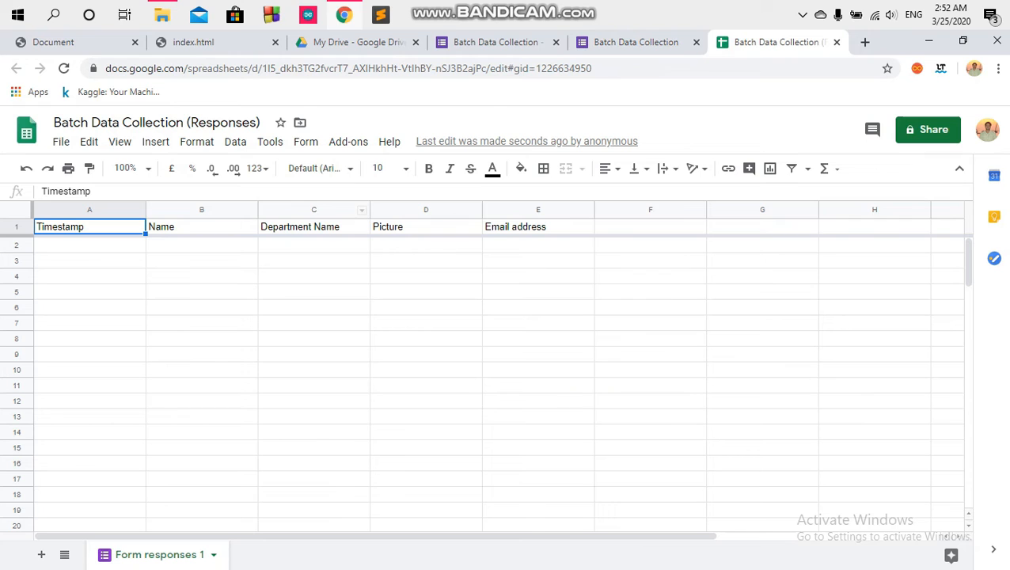
{"action": "left_click", "coordinate": [550, 210]}
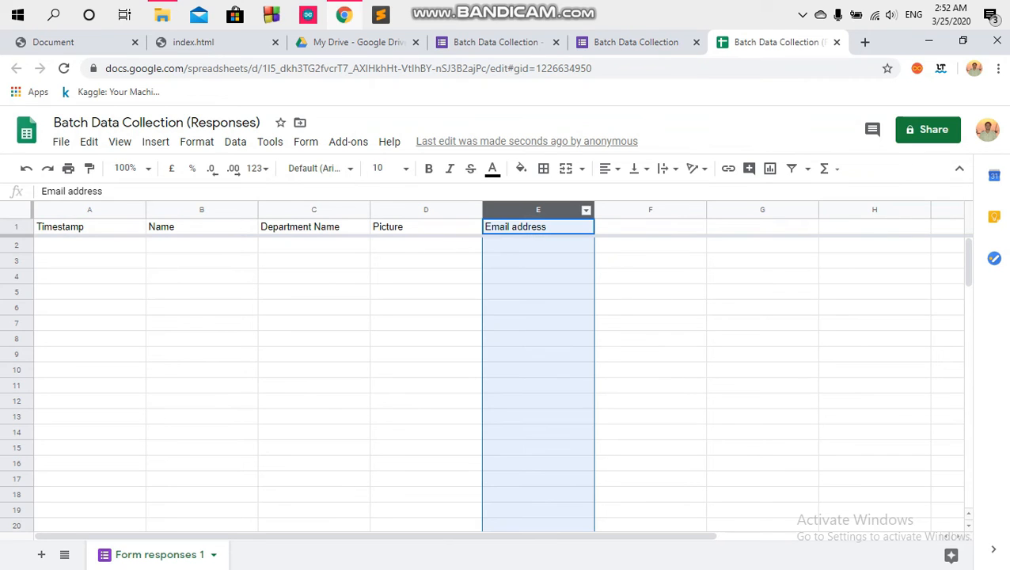
{"action": "left_click_drag", "start_coordinate": [592, 210], "coordinate": [738, 210]}
{"action": "left_click", "coordinate": [426, 209]}
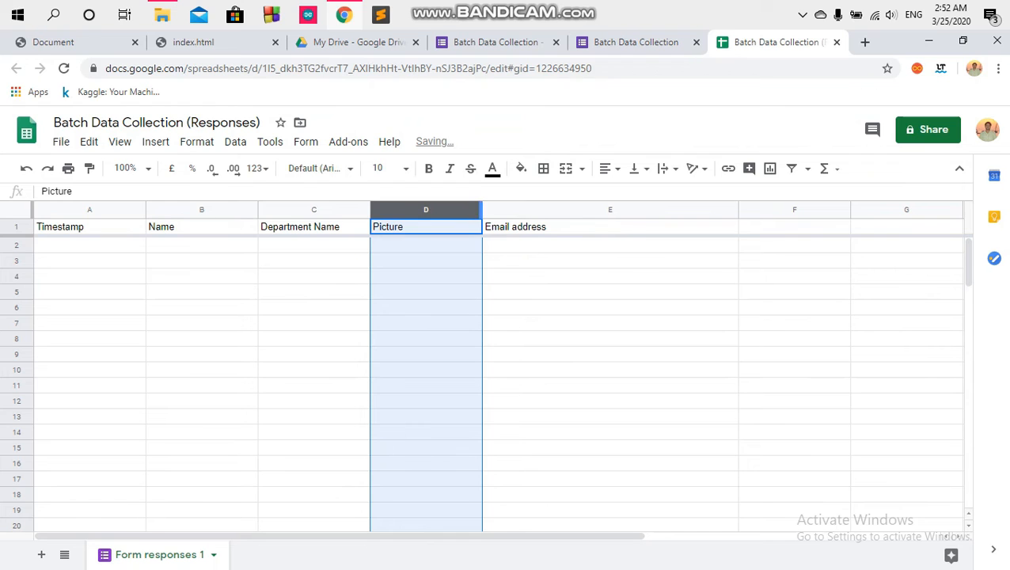
{"action": "left_click_drag", "start_coordinate": [482, 210], "coordinate": [524, 209]}
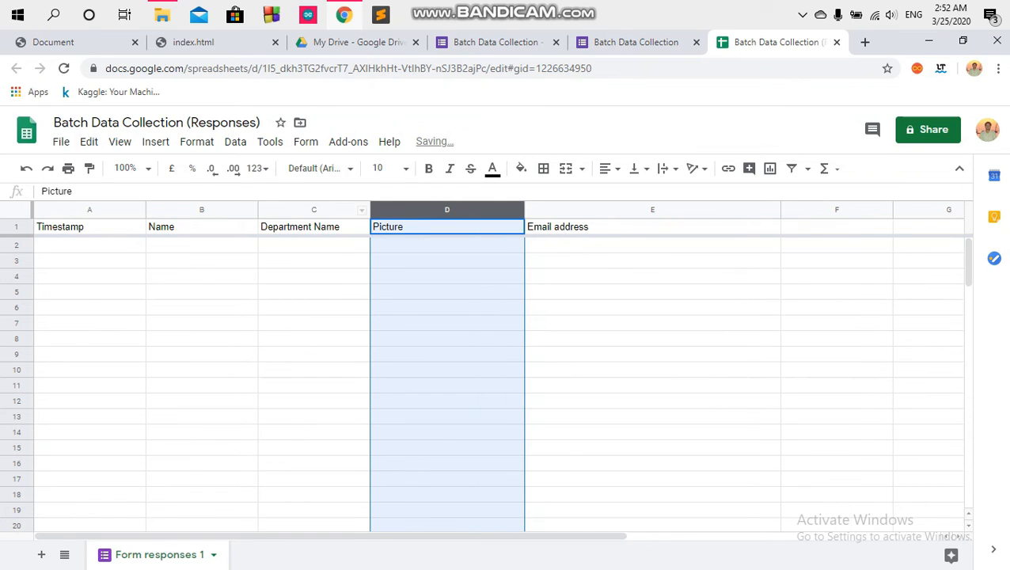
{"action": "left_click", "coordinate": [360, 210]}
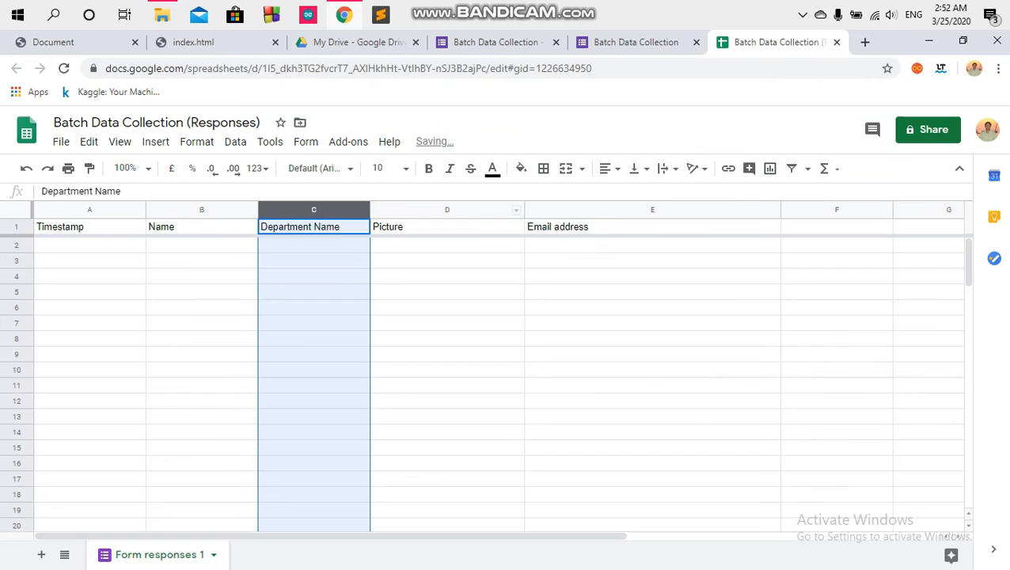
{"action": "left_click", "coordinate": [636, 42]}
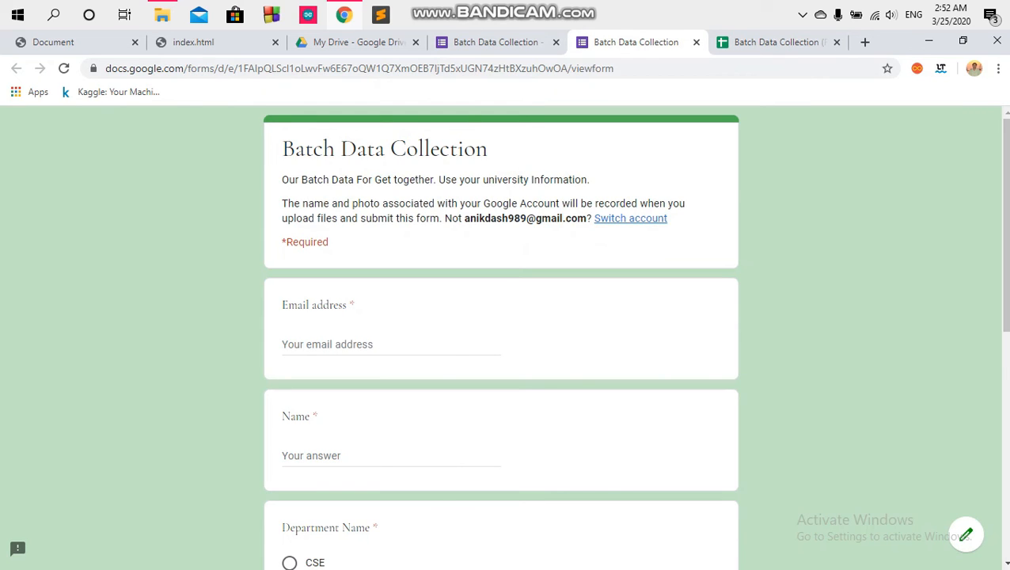
Step: Copy the form's shortened forms.gle link from the Send form Link tab
{"action": "left_click", "coordinate": [498, 42]}
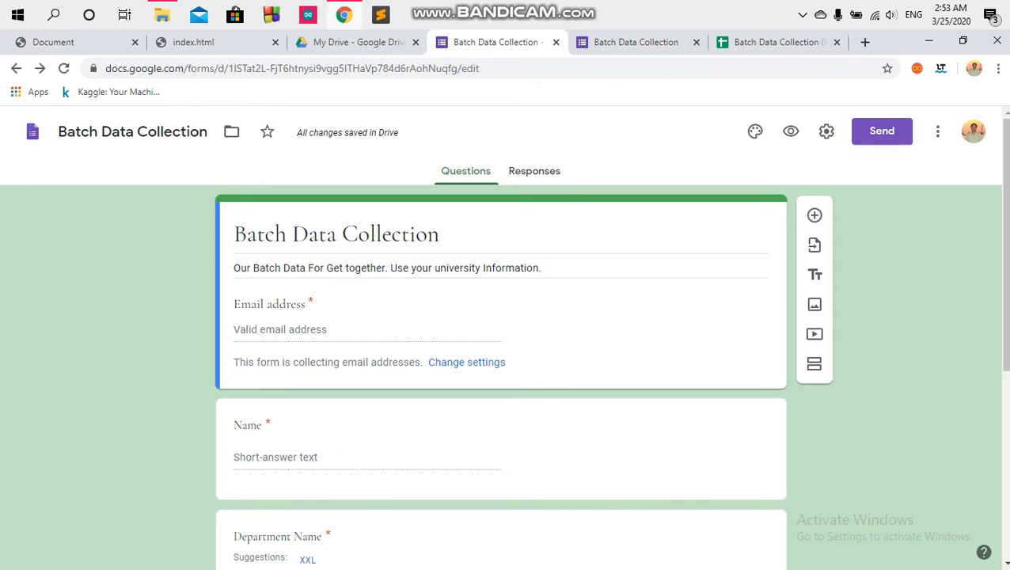
{"action": "left_click", "coordinate": [882, 130]}
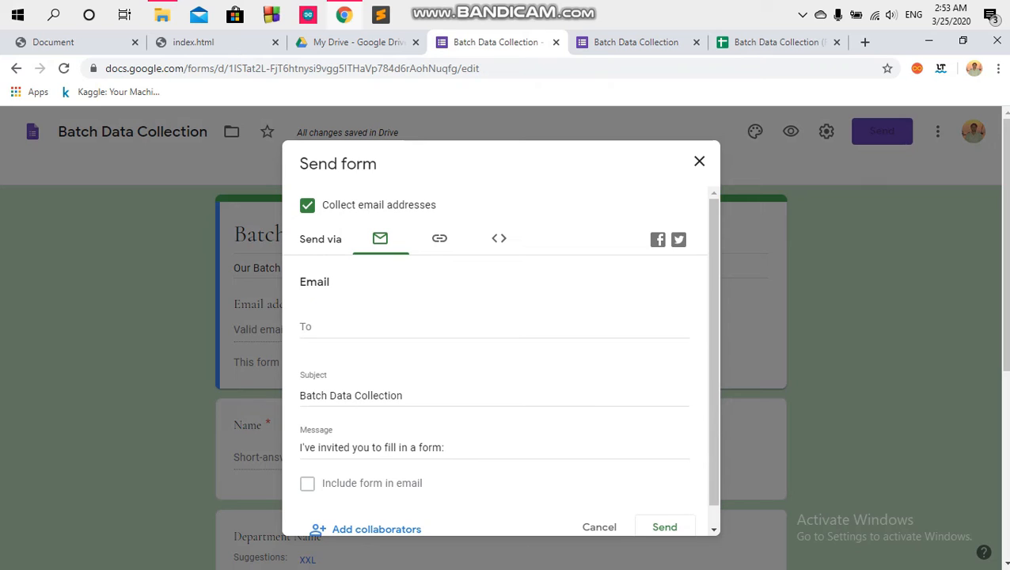
{"action": "scroll", "coordinate": [499, 356], "scroll_direction": "down", "scroll_amount": 1}
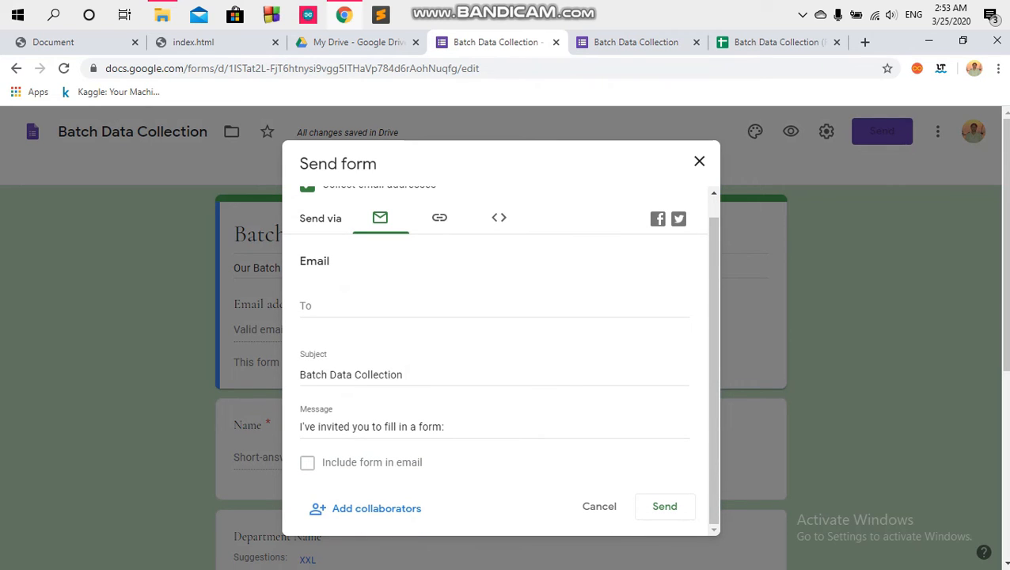
{"action": "left_click", "coordinate": [440, 217]}
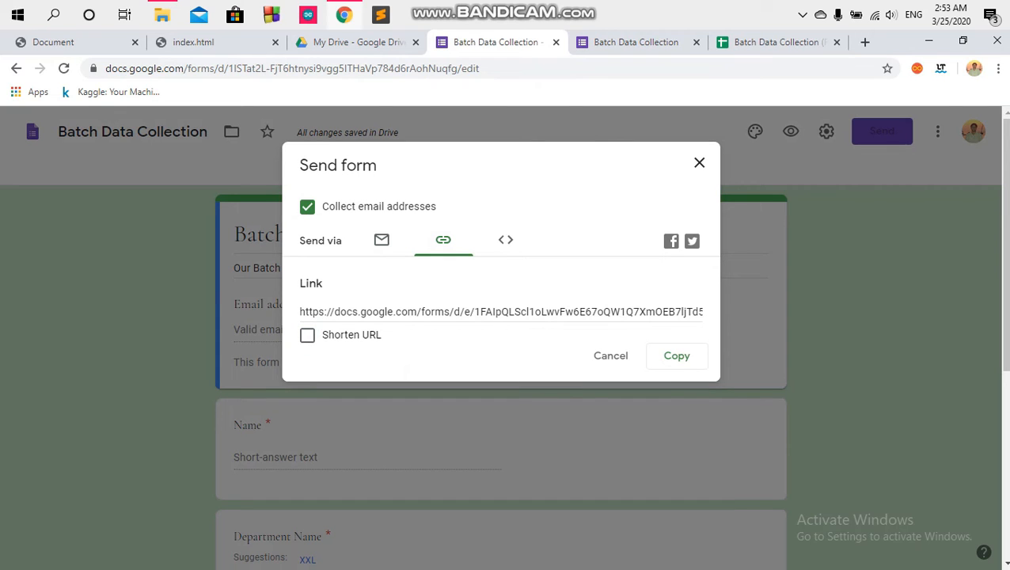
{"action": "left_click", "coordinate": [308, 335]}
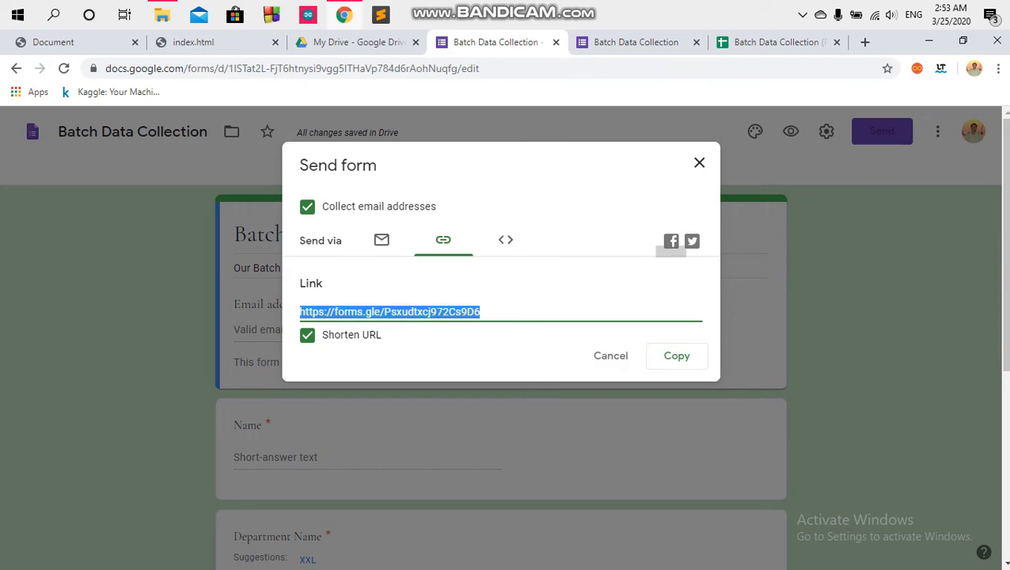
{"action": "left_click", "coordinate": [548, 312]}
{"action": "left_click", "coordinate": [505, 240]}
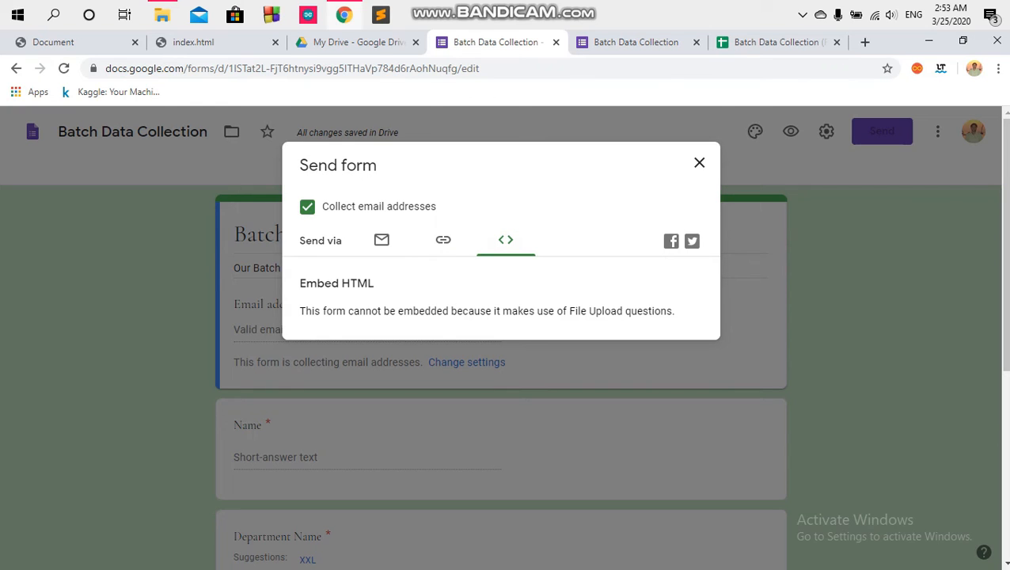
{"action": "left_click", "coordinate": [443, 240]}
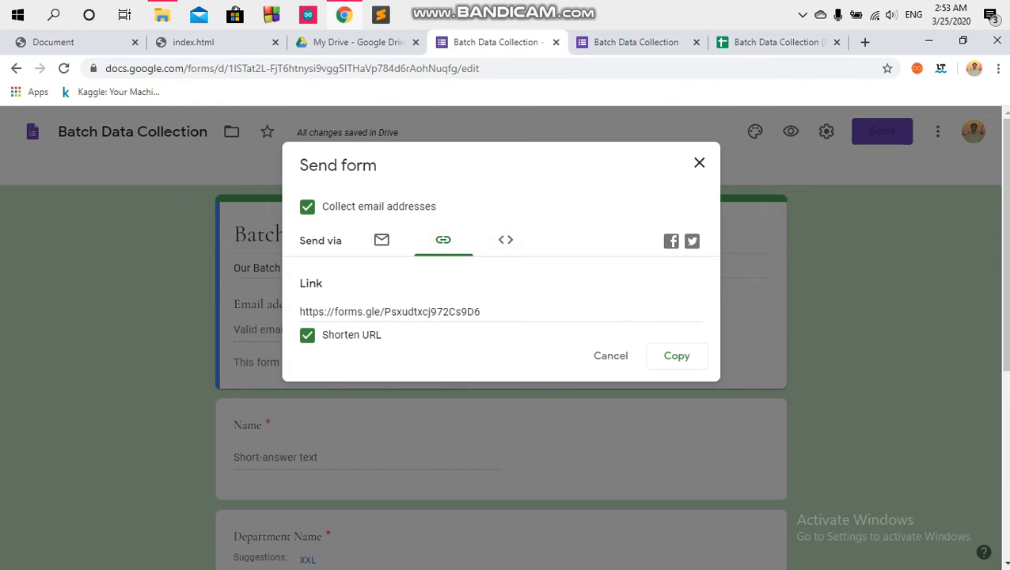
{"action": "left_click", "coordinate": [678, 356]}
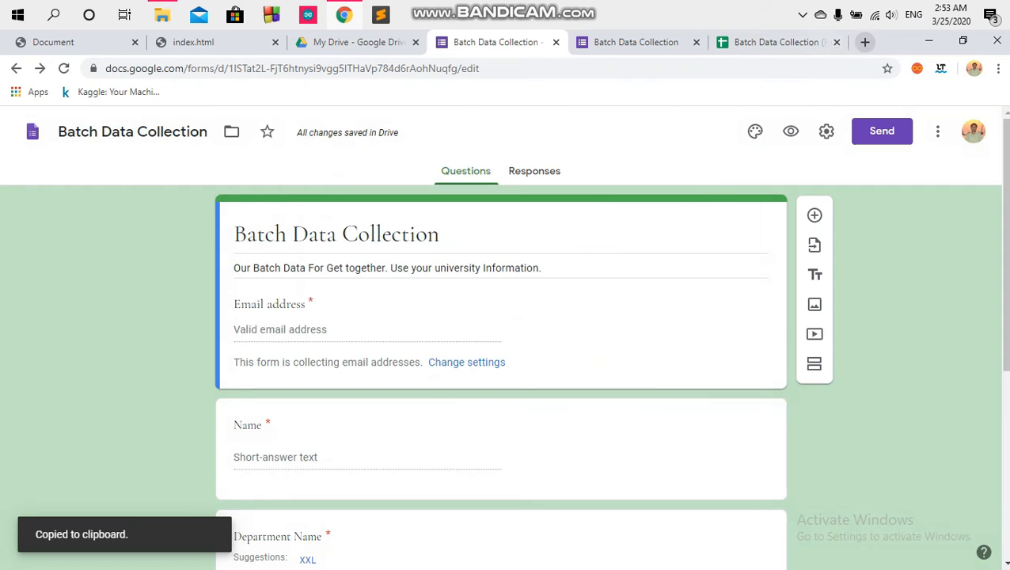
{"action": "key", "text": "ctrl+t"}
Step: Open the short link, pick the suggested email, enter the respondent's name and choose CSE
{"action": "right_click", "coordinate": [483, 66]}
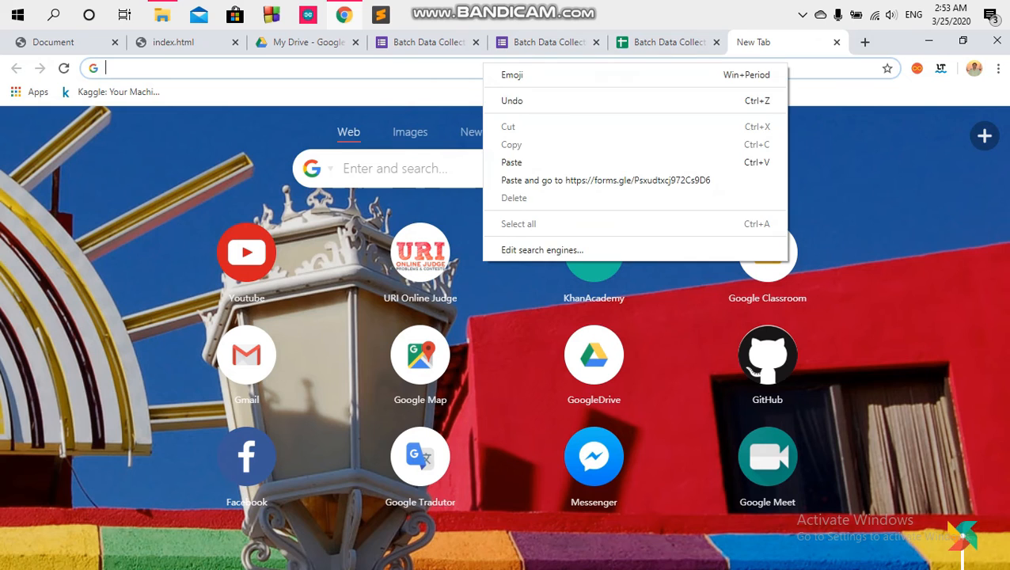
{"action": "left_click", "coordinate": [514, 162]}
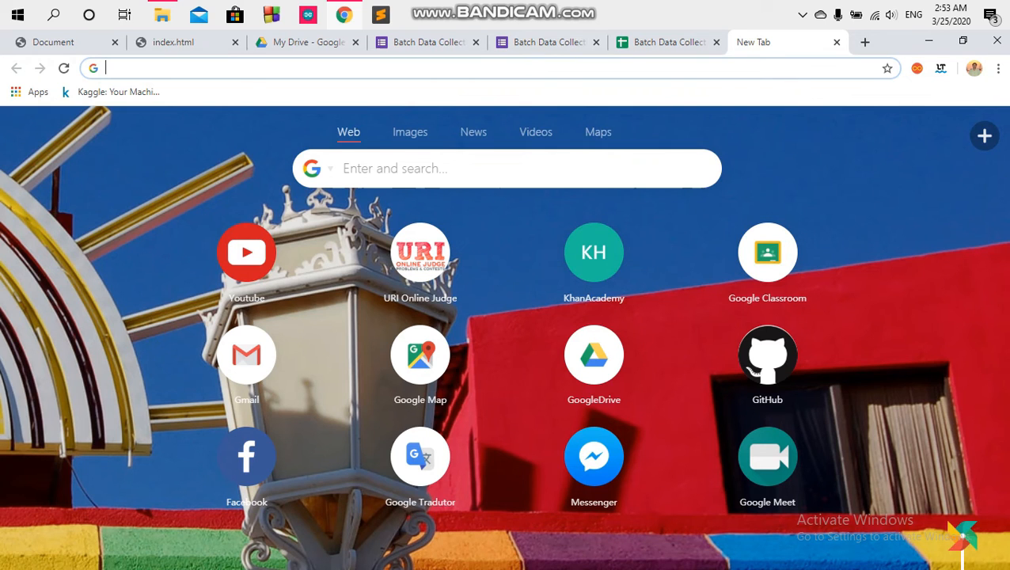
{"action": "key", "text": "Return"}
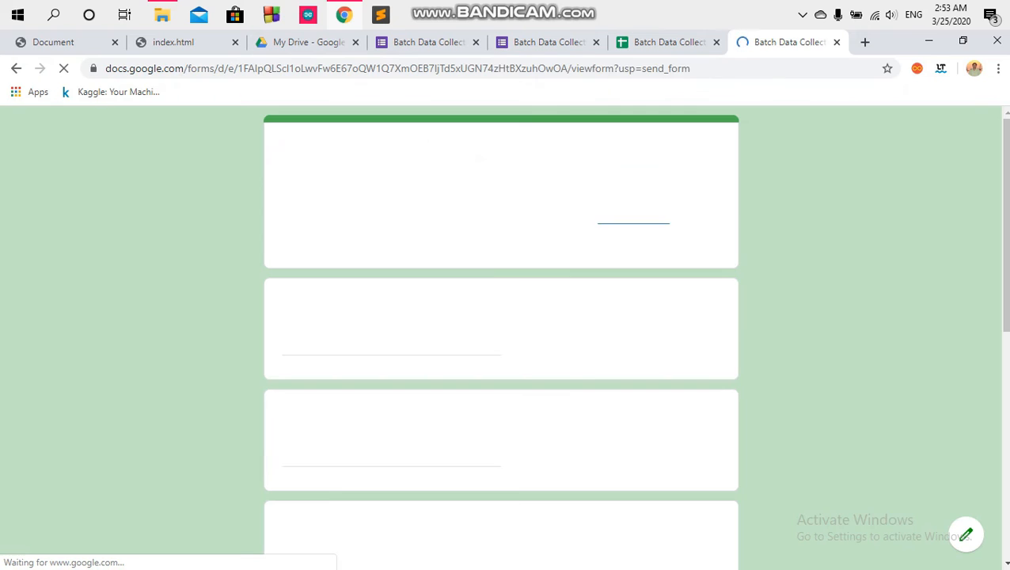
{"action": "mouse_move", "coordinate": [1006, 198]}
{"action": "left_mouse_down"}
{"action": "mouse_move", "coordinate": [1005, 225]}
{"action": "mouse_move", "coordinate": [1005, 198]}
{"action": "left_mouse_up"}
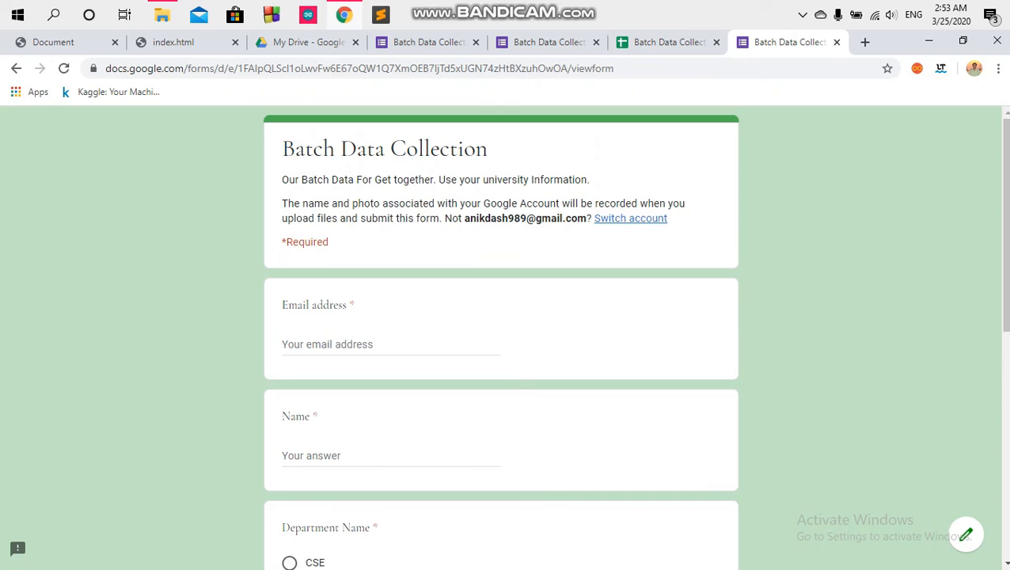
{"action": "left_click", "coordinate": [391, 344]}
{"action": "key", "text": "Down"}
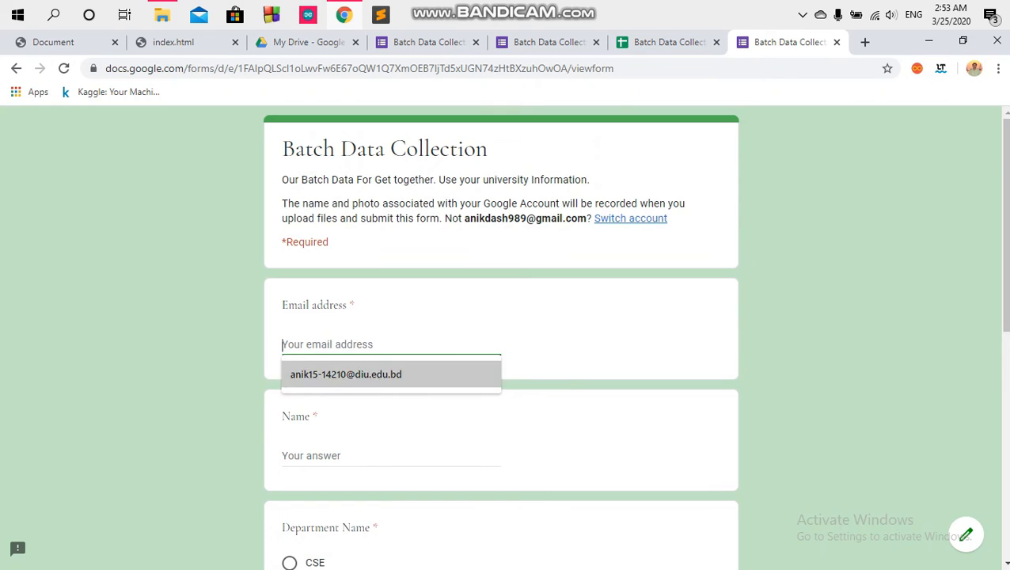
{"action": "key", "text": "Return"}
{"action": "key", "text": "Tab"}
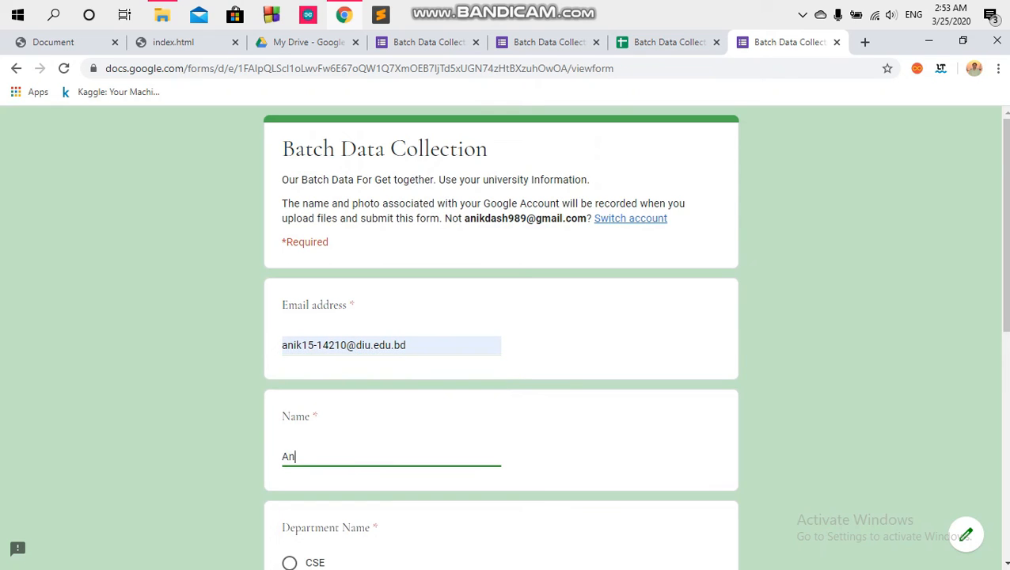
{"action": "scroll", "coordinate": [501, 341], "scroll_direction": "down", "scroll_amount": 4}
{"action": "left_click", "coordinate": [290, 262]}
Step: Erase the name to test the required-field check, then re-enter the respondent's name
{"action": "double_click", "coordinate": [375, 227]}
{"action": "scroll", "coordinate": [501, 341], "scroll_direction": "up", "scroll_amount": 4}
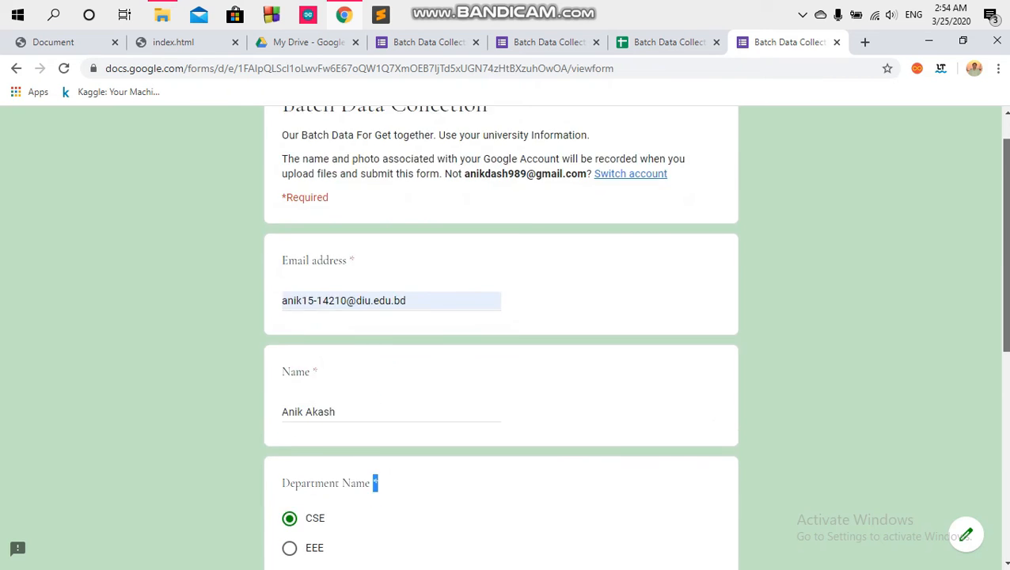
{"action": "left_click_drag", "start_coordinate": [330, 243], "coordinate": [282, 242]}
{"action": "left_click", "coordinate": [372, 245]}
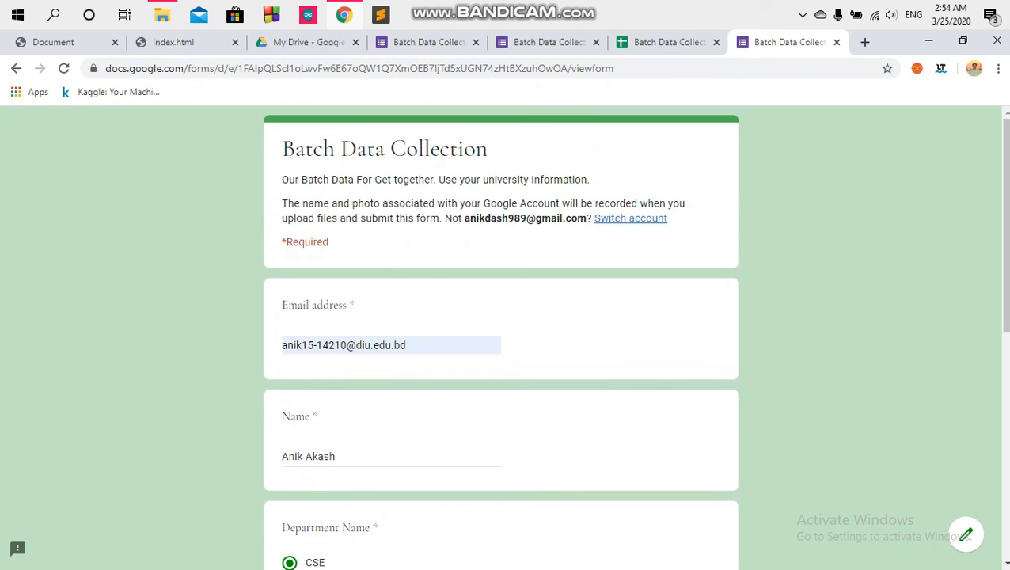
{"action": "left_click_drag", "start_coordinate": [1006, 226], "coordinate": [1006, 311]}
{"action": "key", "text": "ctrl+a"}
{"action": "key", "text": "BackSpace"}
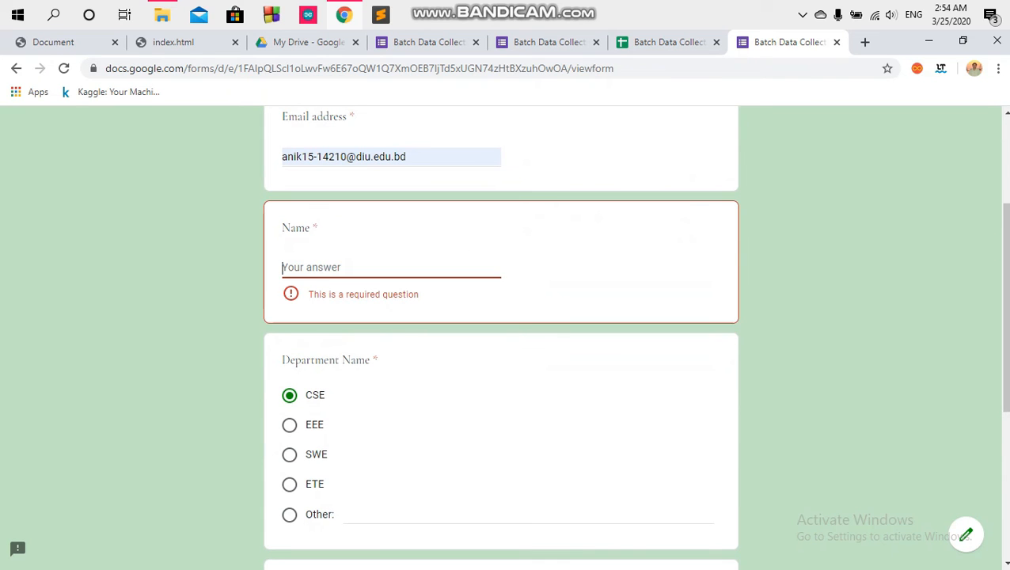
{"action": "left_click_drag", "start_coordinate": [1006, 309], "coordinate": [1006, 457]}
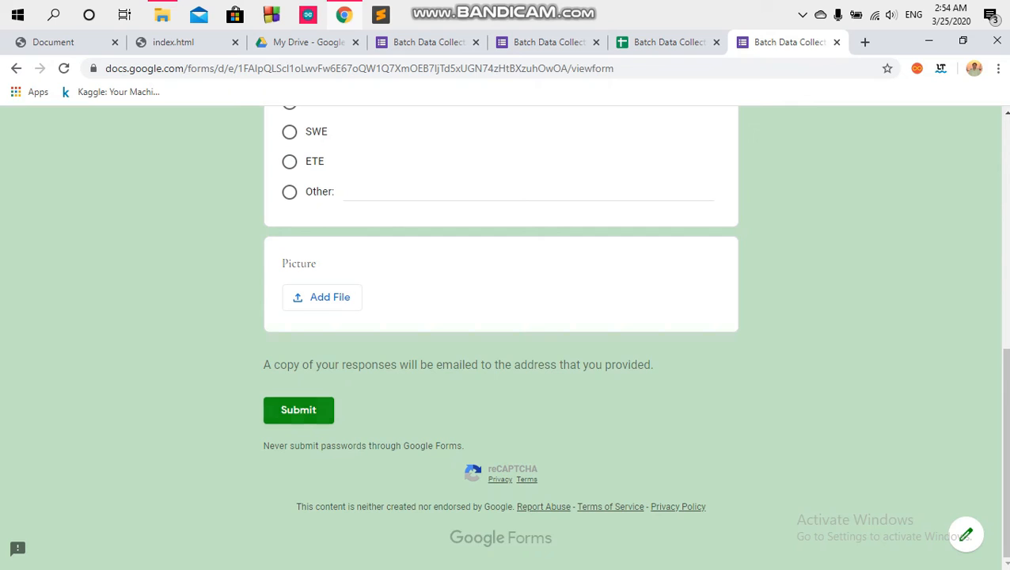
{"action": "left_click_drag", "start_coordinate": [264, 364], "coordinate": [596, 364]}
{"action": "left_click", "coordinate": [595, 364]}
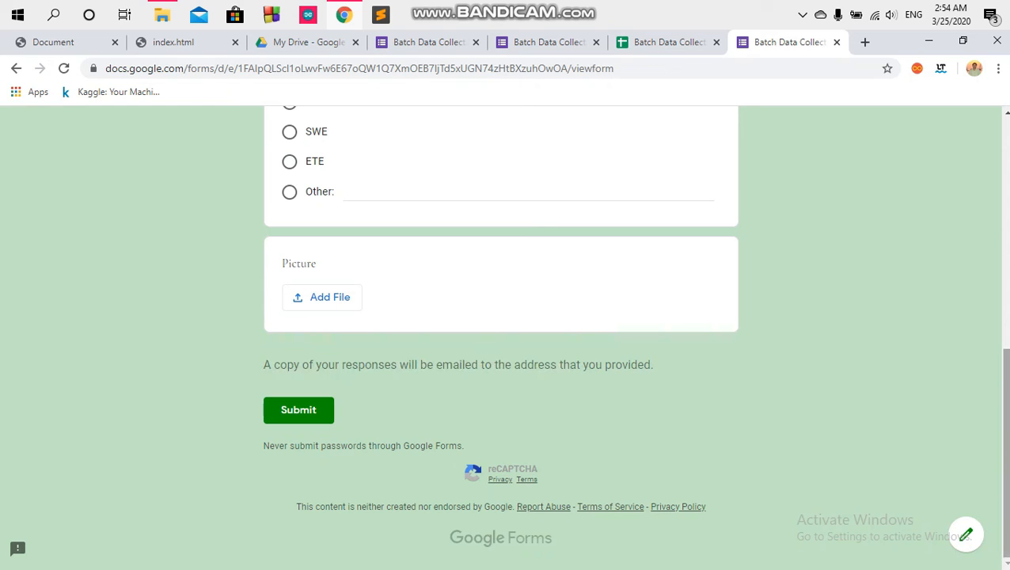
{"action": "left_click_drag", "start_coordinate": [1006, 451], "coordinate": [1006, 259]}
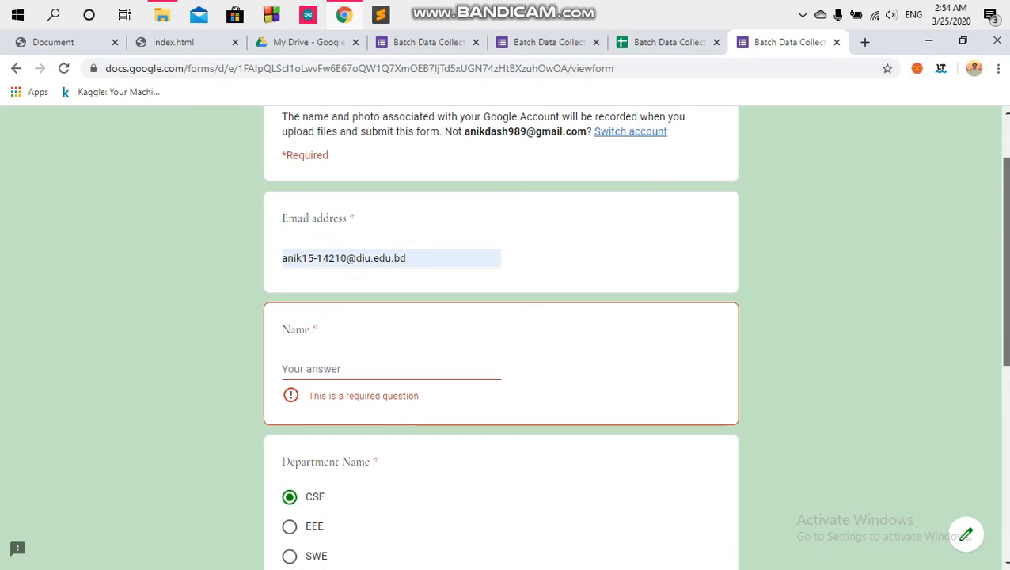
{"action": "left_click_drag", "start_coordinate": [1007, 259], "coordinate": [1007, 450]}
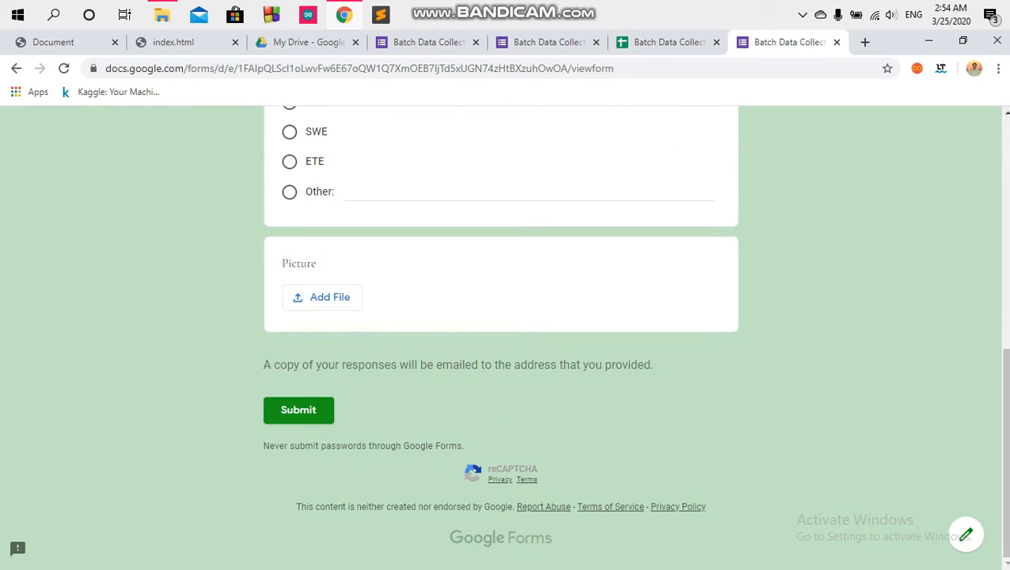
{"action": "left_click", "coordinate": [298, 410]}
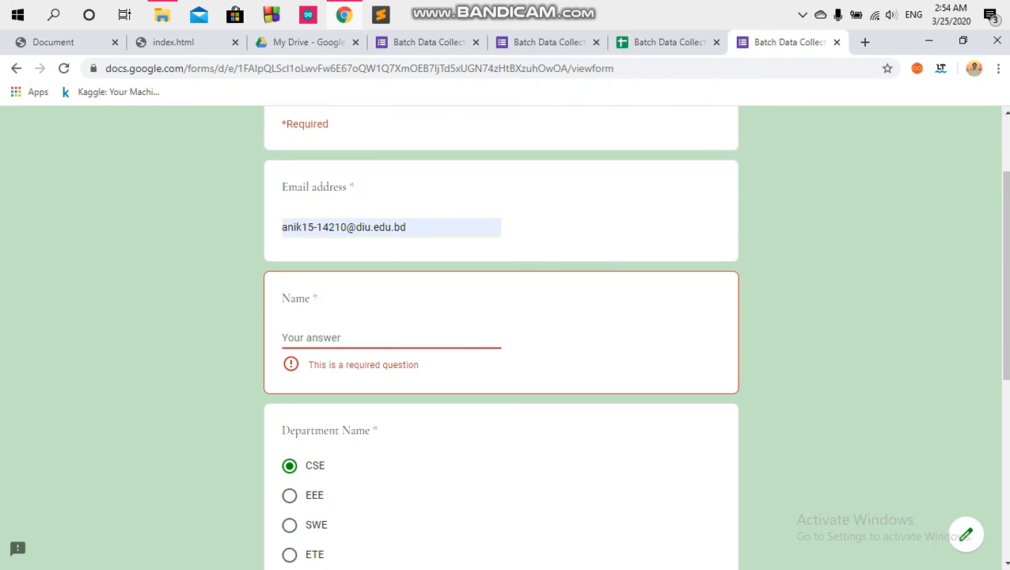
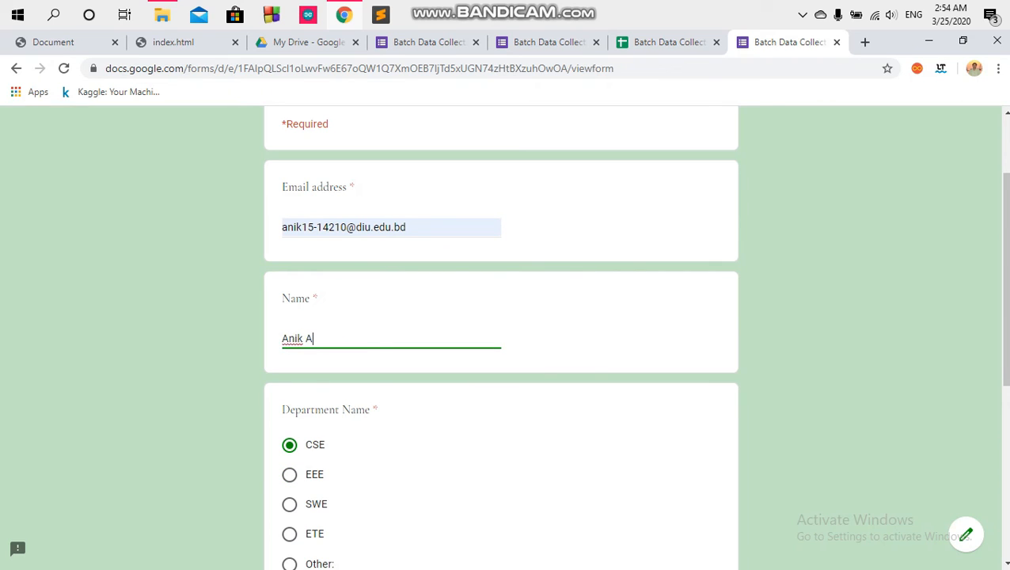
{"action": "left_click", "coordinate": [855, 316]}
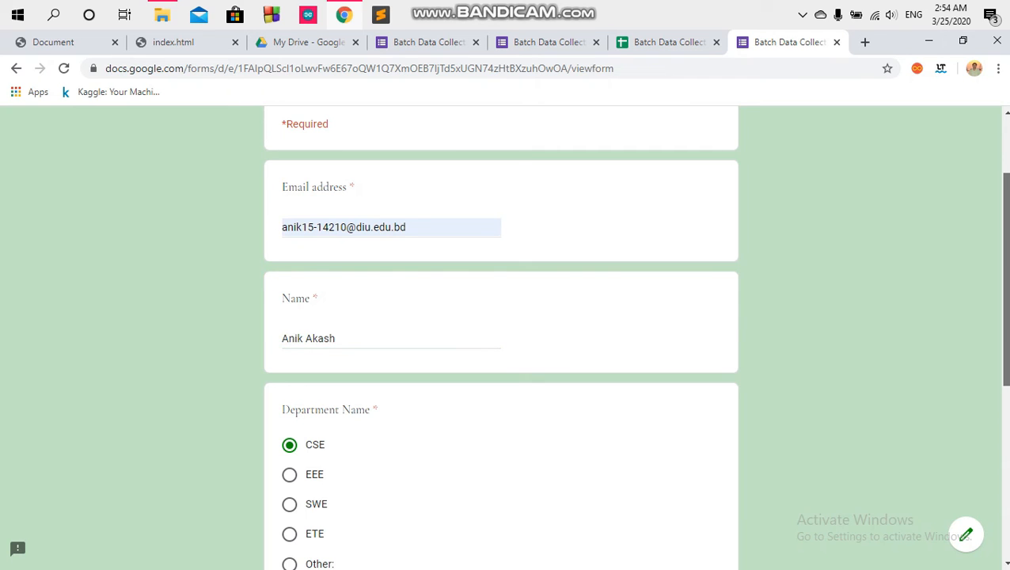
Step: Revisit the department options including the Other field, then submit the test response
{"action": "left_click_drag", "start_coordinate": [1006, 285], "coordinate": [1005, 426]}
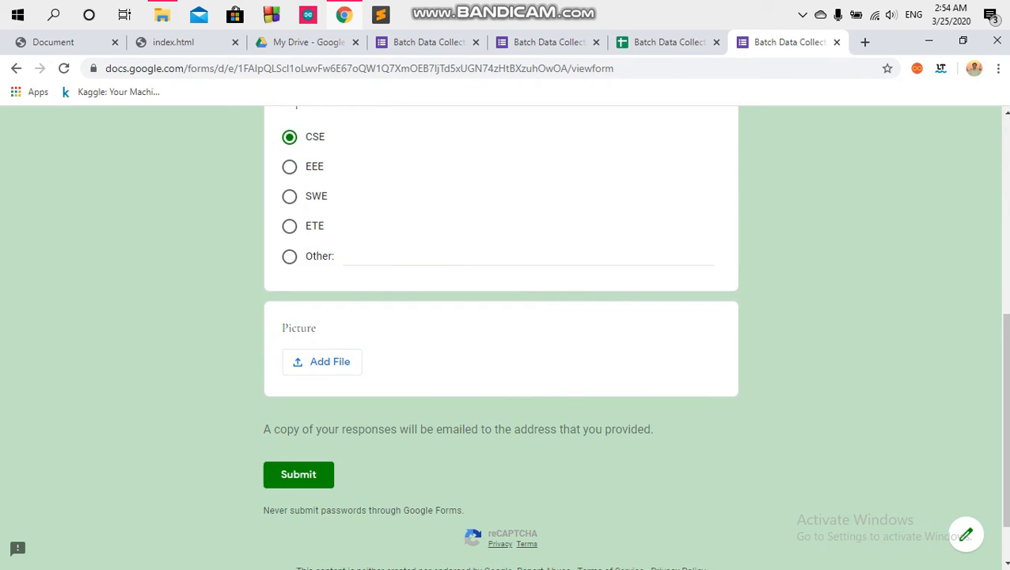
{"action": "scroll", "coordinate": [501, 333], "scroll_direction": "up", "scroll_amount": 1}
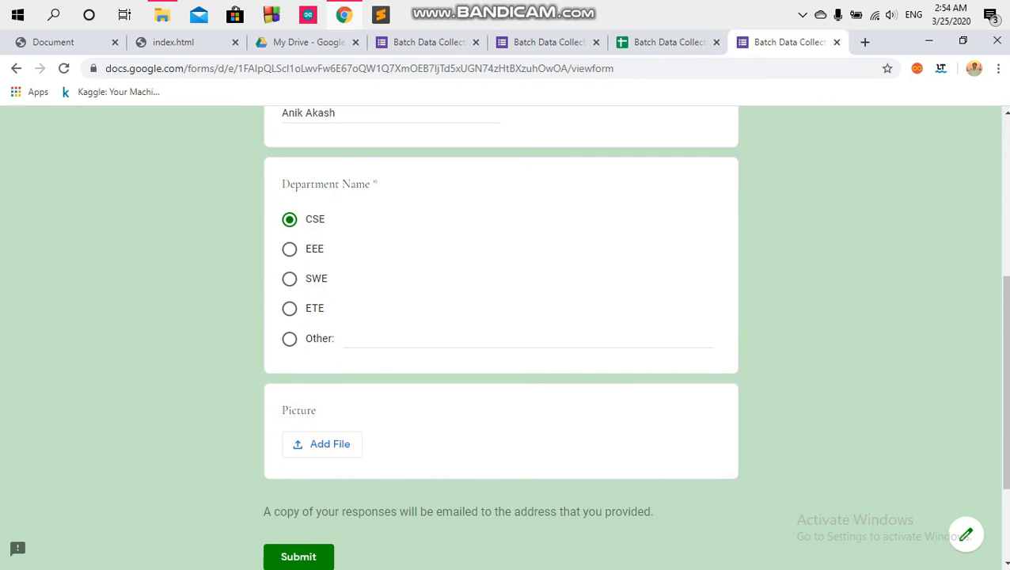
{"action": "left_click_drag", "start_coordinate": [306, 220], "coordinate": [326, 280]}
{"action": "left_click", "coordinate": [314, 308]}
{"action": "left_click", "coordinate": [353, 338]}
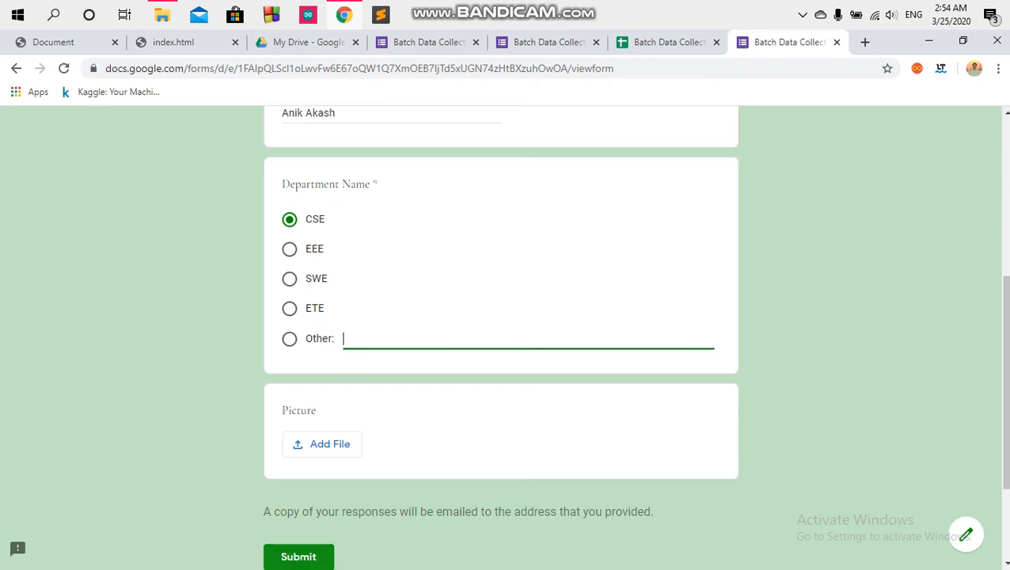
{"action": "left_click", "coordinate": [312, 557]}
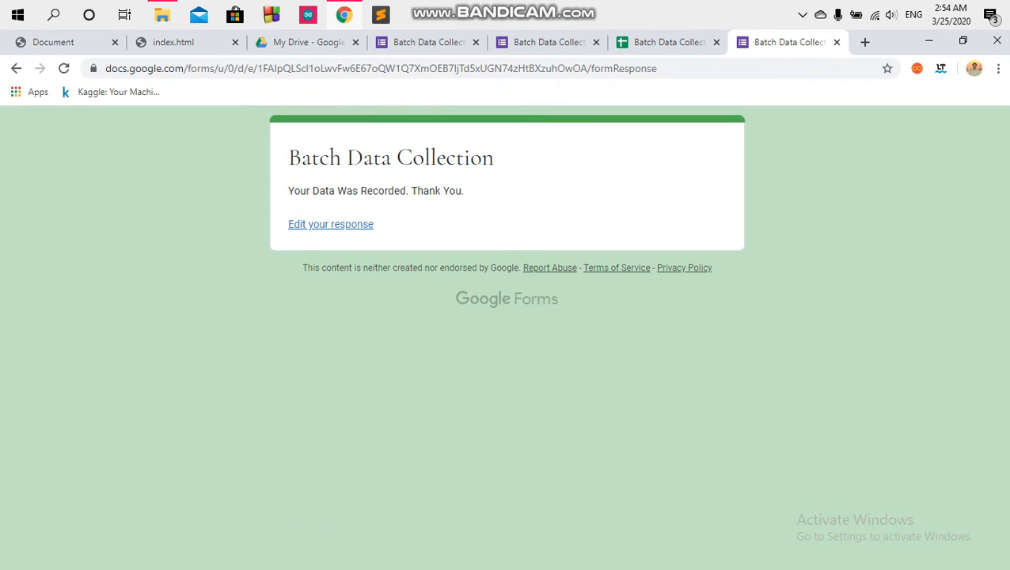
Step: Reopen the submitted response for editing, then leave that page without saving
{"action": "left_click_drag", "start_coordinate": [289, 191], "coordinate": [464, 191]}
{"action": "left_click", "coordinate": [476, 195]}
{"action": "left_click", "coordinate": [331, 224]}
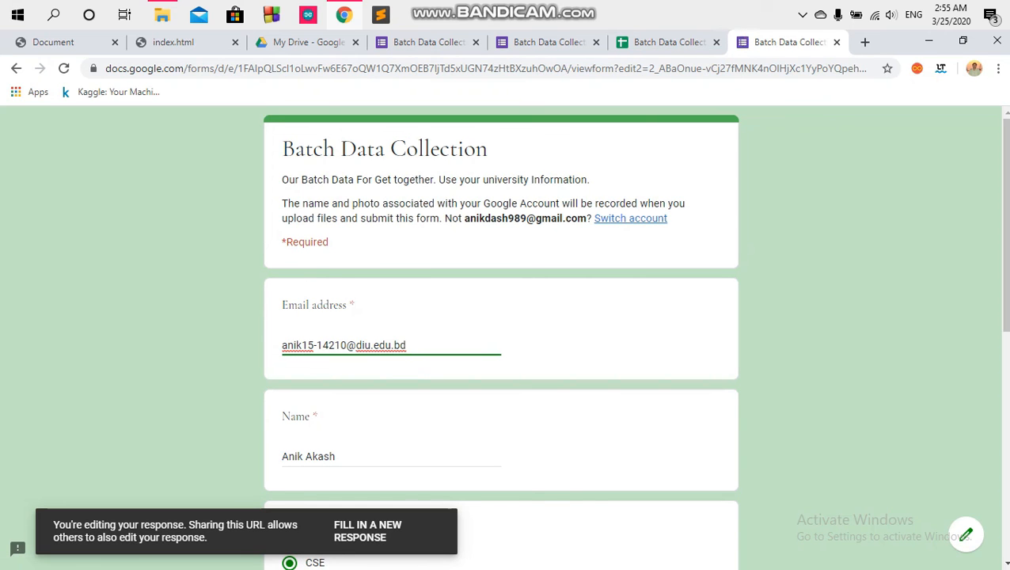
{"action": "left_click", "coordinate": [14, 68]}
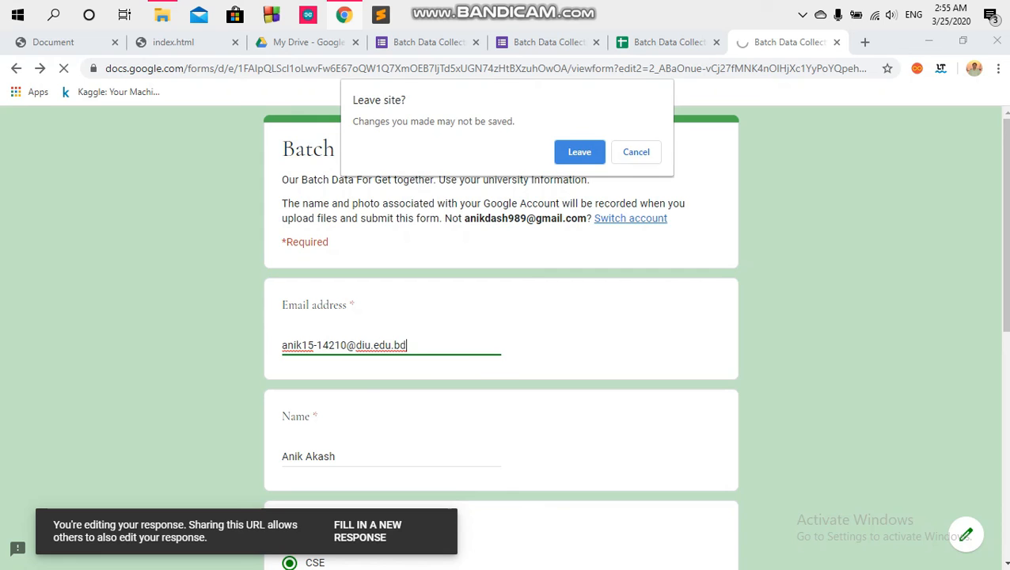
{"action": "key", "text": "Return"}
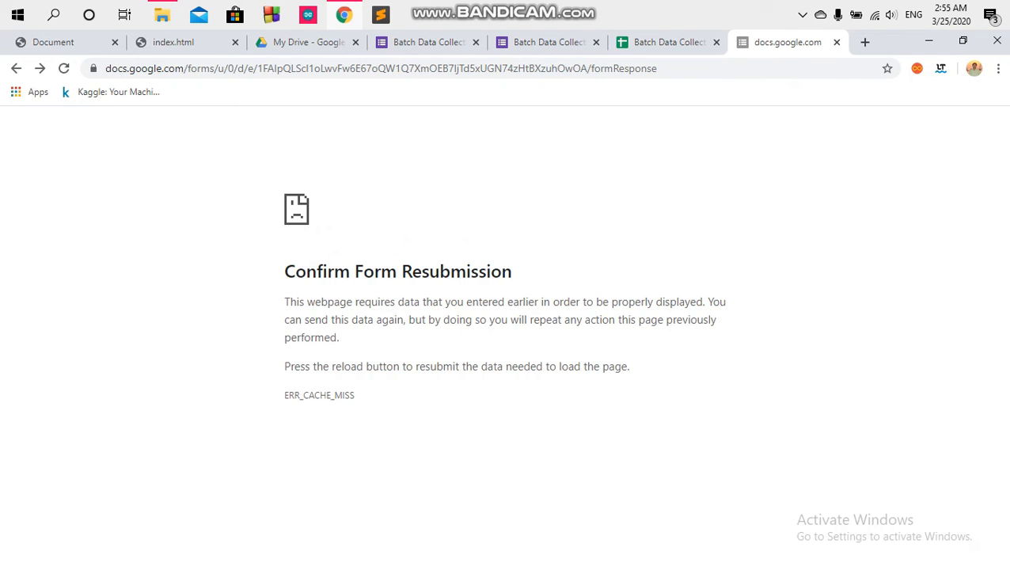
Step: Close the error tab and load the pasted forms.gle short link in a fresh tab
{"action": "left_click", "coordinate": [837, 42]}
{"action": "left_click", "coordinate": [866, 42]}
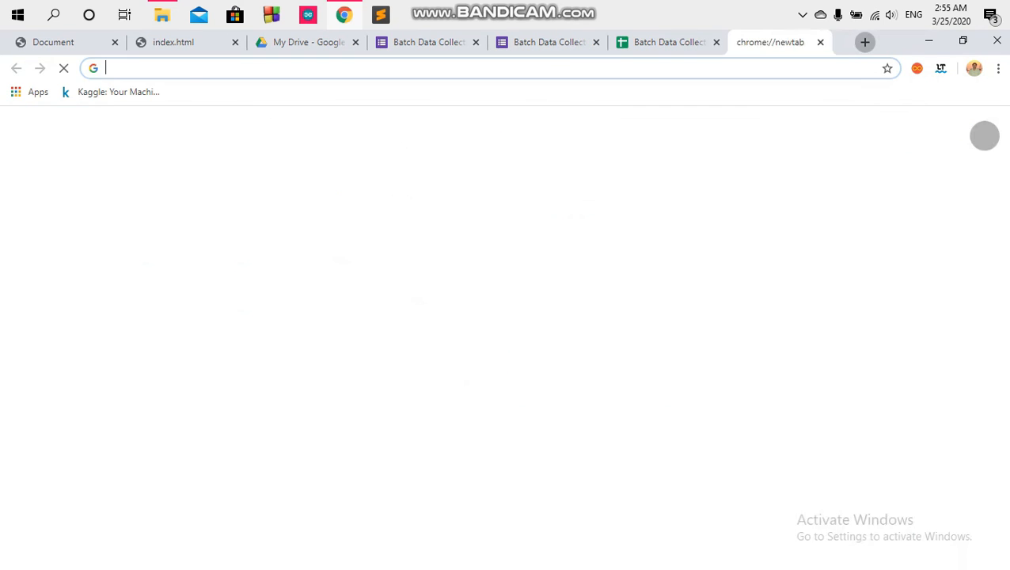
{"action": "left_click", "coordinate": [475, 68]}
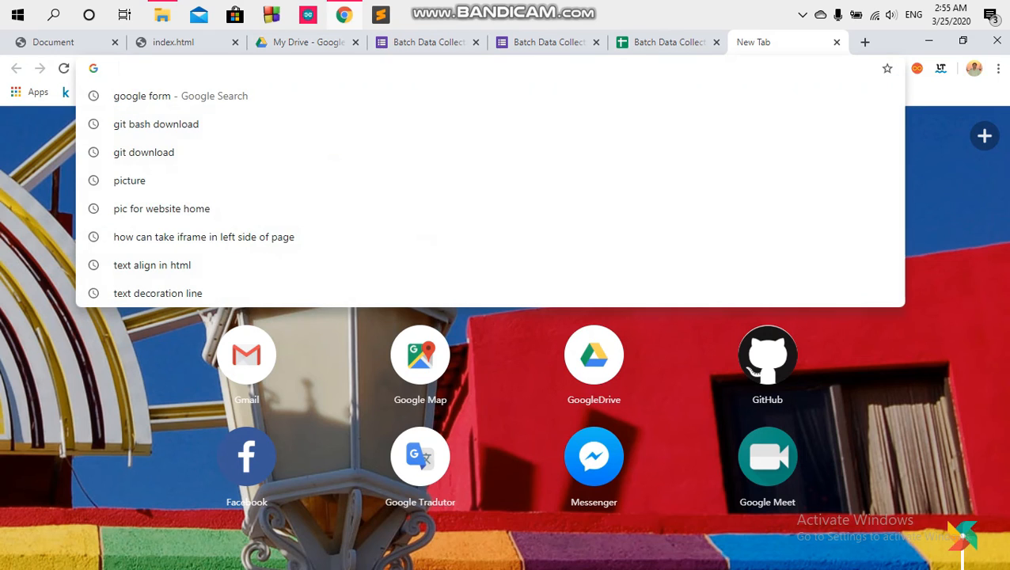
{"action": "type", "text": "https://forms.gle/Psxudtxcj972Cs9D6"}
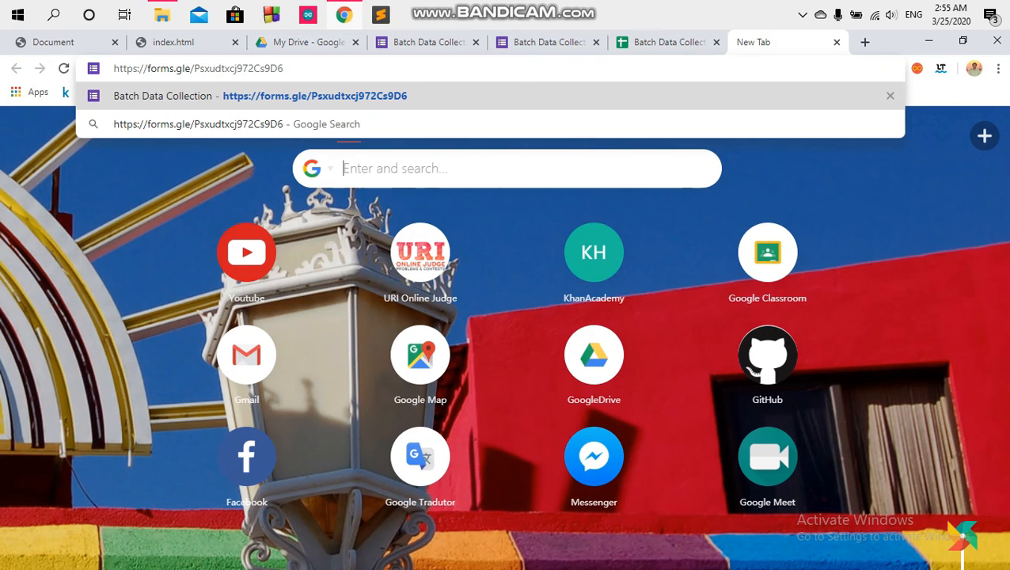
{"action": "key", "text": "Return"}
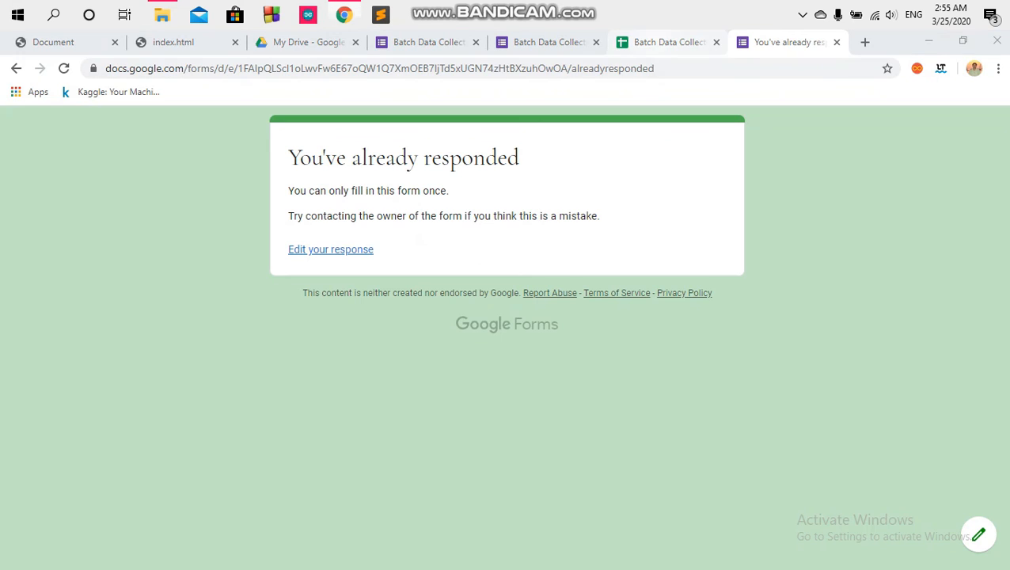
{"action": "left_click", "coordinate": [667, 42]}
Step: Open the Responses summary in the form editor, showing the 1 test response
{"action": "left_click", "coordinate": [448, 323]}
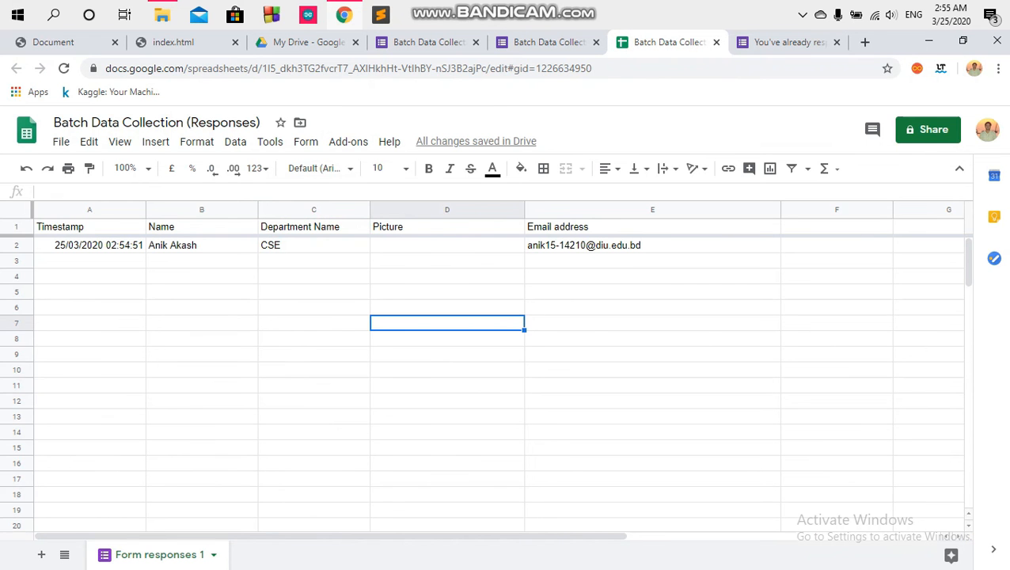
{"action": "key", "text": "ctrl+shift+Tab"}
{"action": "key", "text": "ctrl+shift+Tab"}
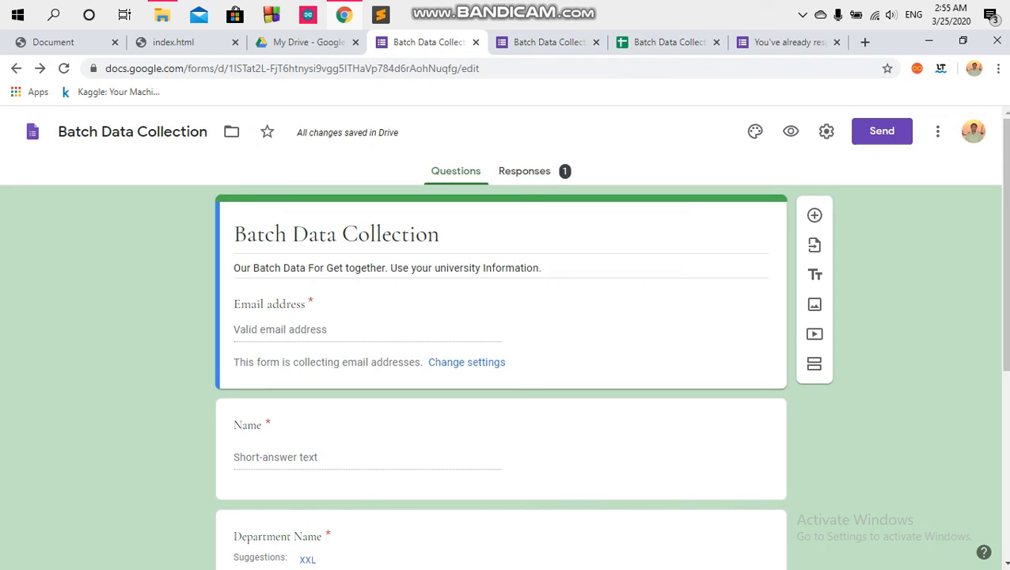
{"action": "left_click", "coordinate": [524, 171]}
{"action": "scroll", "coordinate": [501, 338], "scroll_direction": "down", "scroll_amount": 4}
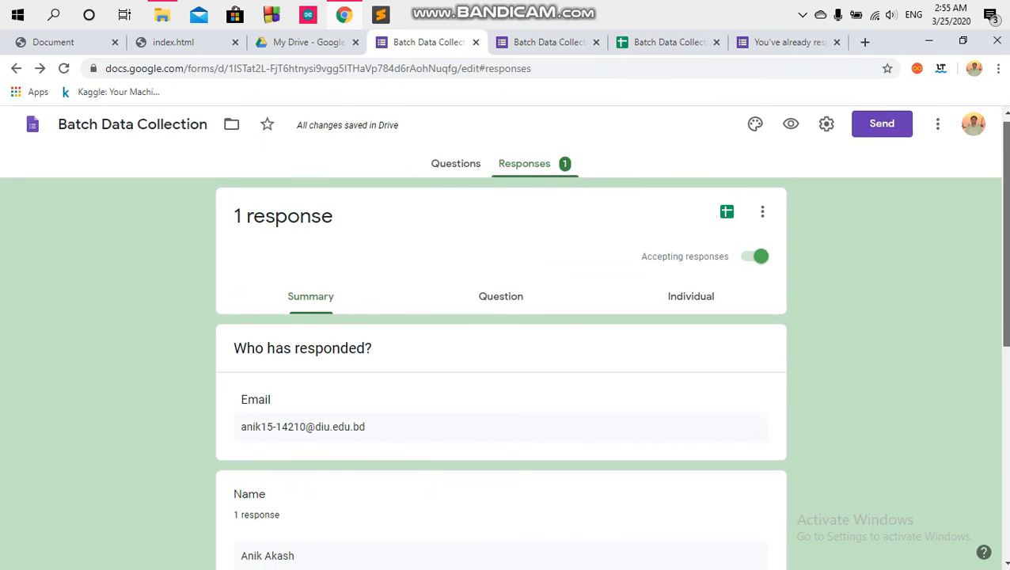
{"action": "scroll", "coordinate": [501, 338], "scroll_direction": "down", "scroll_amount": 2}
{"action": "scroll", "coordinate": [501, 338], "scroll_direction": "up", "scroll_amount": 4}
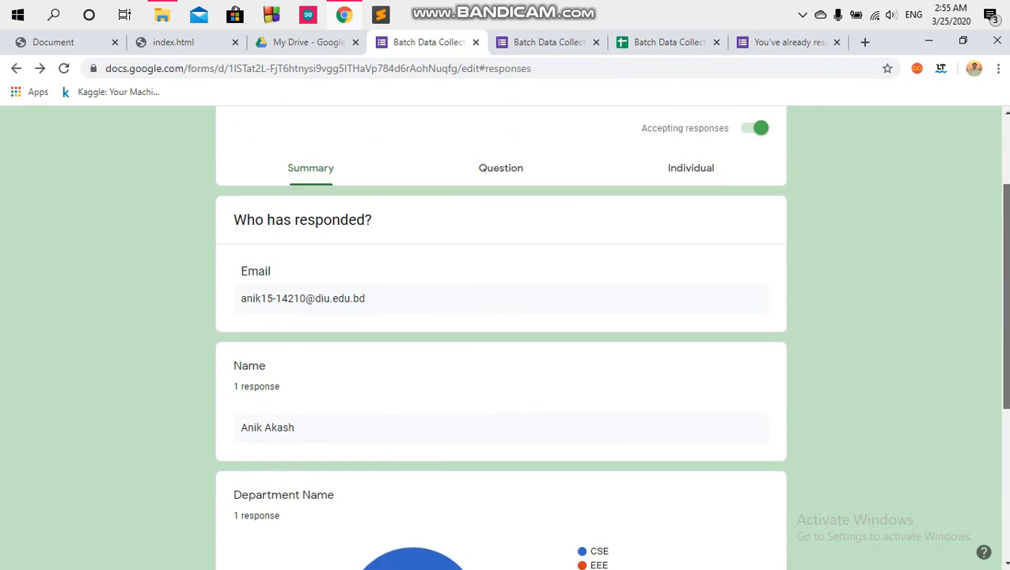
Step: Review the response by Question and Individual views, then switch off Accepting responses
{"action": "left_click", "coordinate": [502, 195]}
{"action": "left_click_drag", "start_coordinate": [1006, 238], "coordinate": [1007, 288]}
{"action": "left_click", "coordinate": [692, 236]}
{"action": "left_click_drag", "start_coordinate": [1006, 230], "coordinate": [1006, 255]}
{"action": "left_click", "coordinate": [310, 242]}
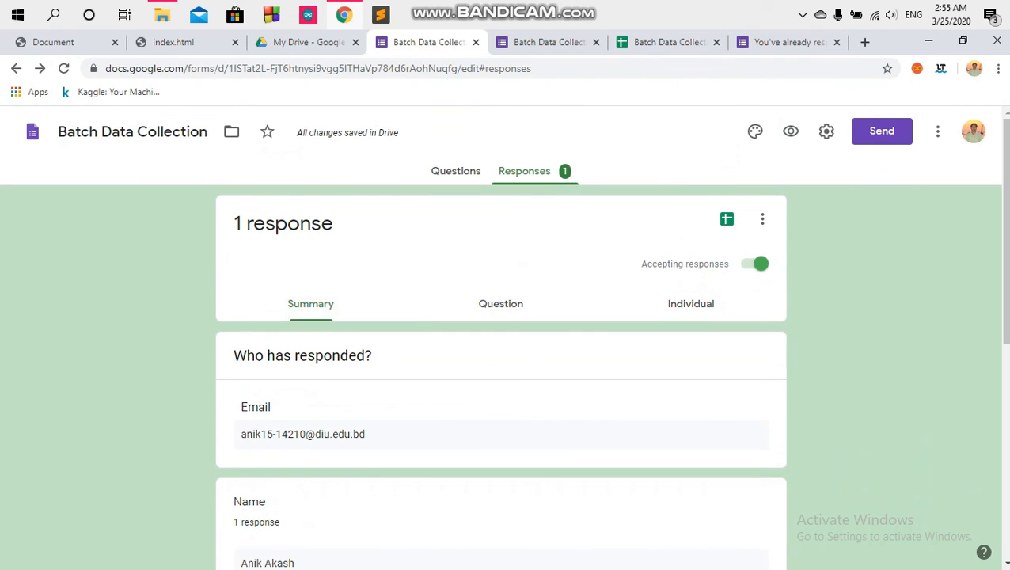
{"action": "left_click", "coordinate": [758, 264]}
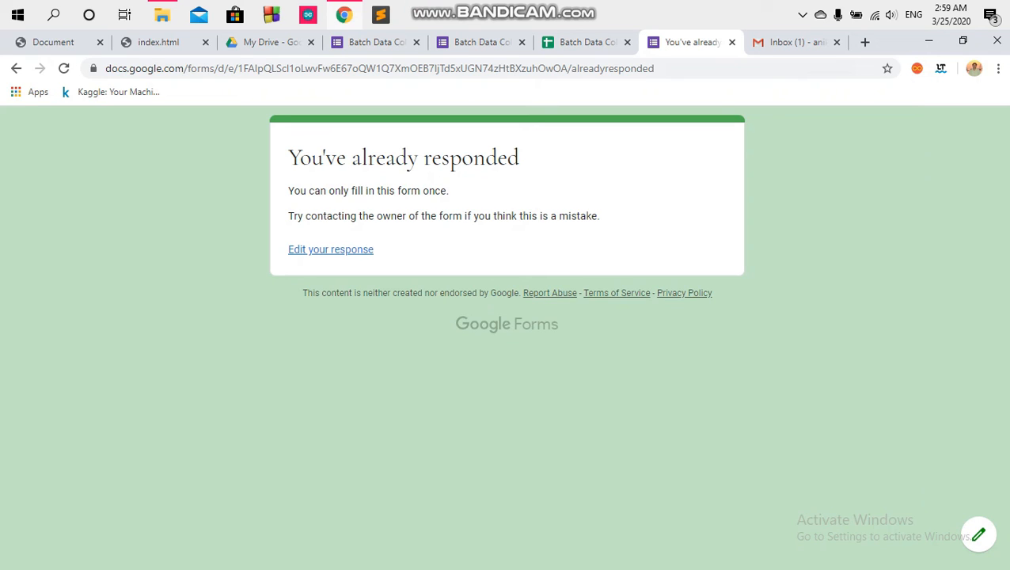
Step: Open the Batch Data Collection receipt email from Google Forms in Gmail
{"action": "left_click", "coordinate": [792, 42]}
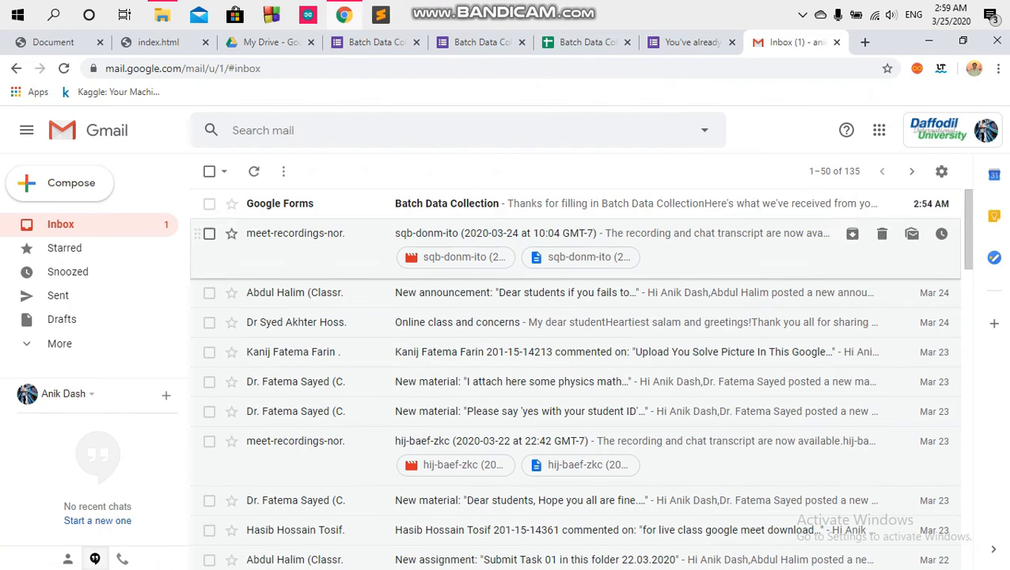
{"action": "left_click", "coordinate": [475, 203]}
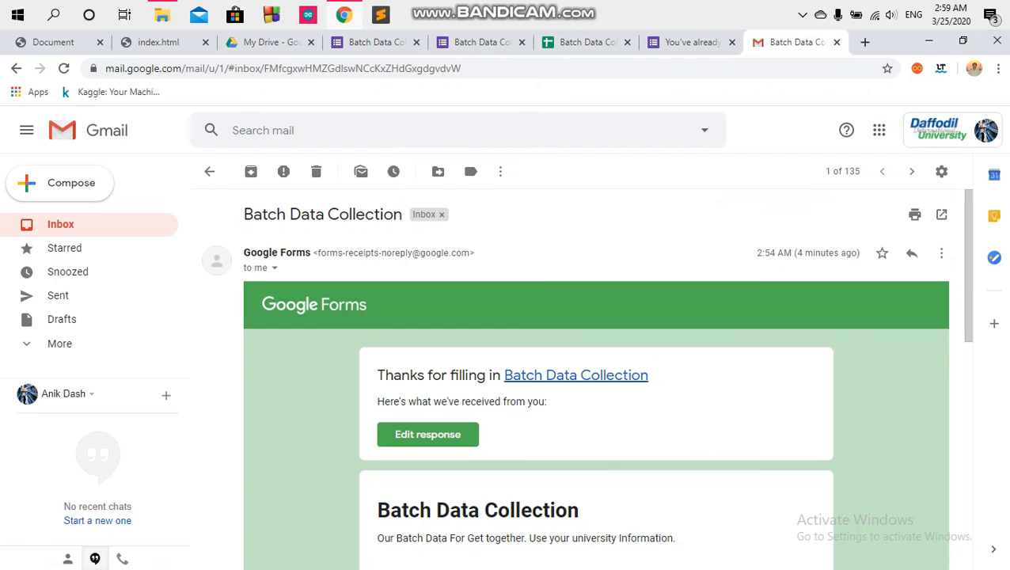
{"action": "scroll", "coordinate": [586, 380], "scroll_direction": "down", "scroll_amount": 3}
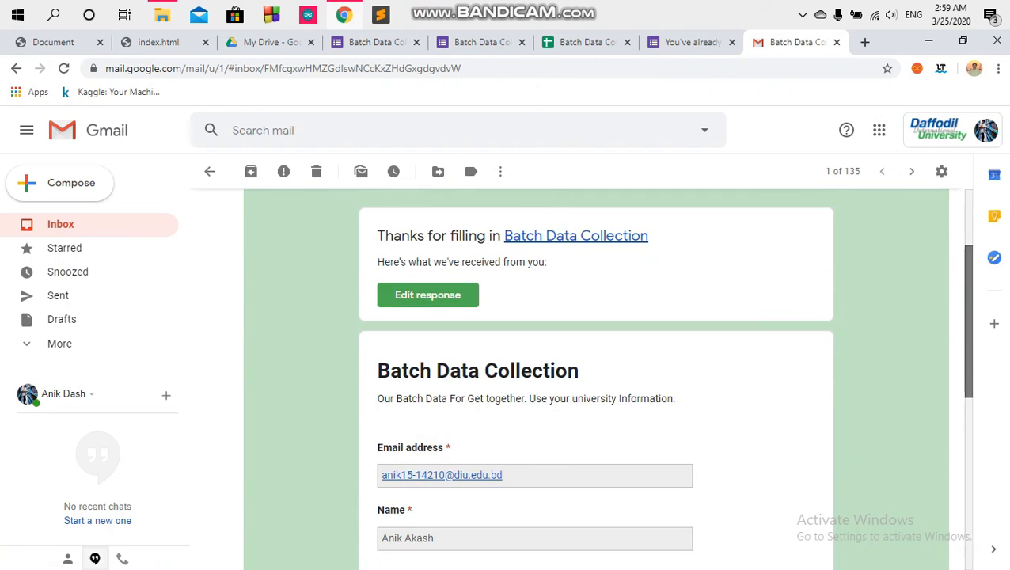
{"action": "scroll", "coordinate": [586, 380], "scroll_direction": "up", "scroll_amount": 3}
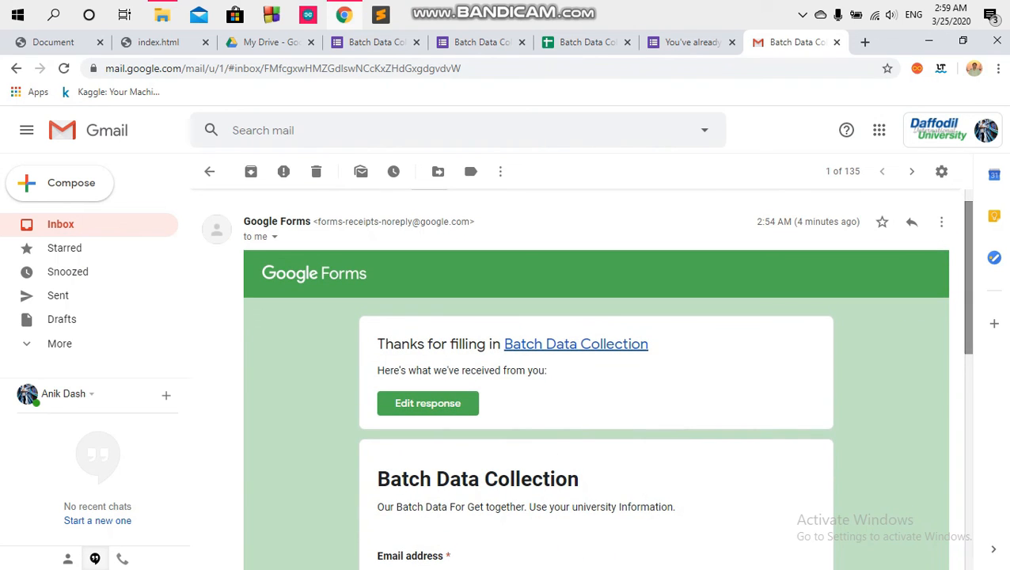
{"action": "scroll", "coordinate": [586, 381], "scroll_direction": "down", "scroll_amount": 3}
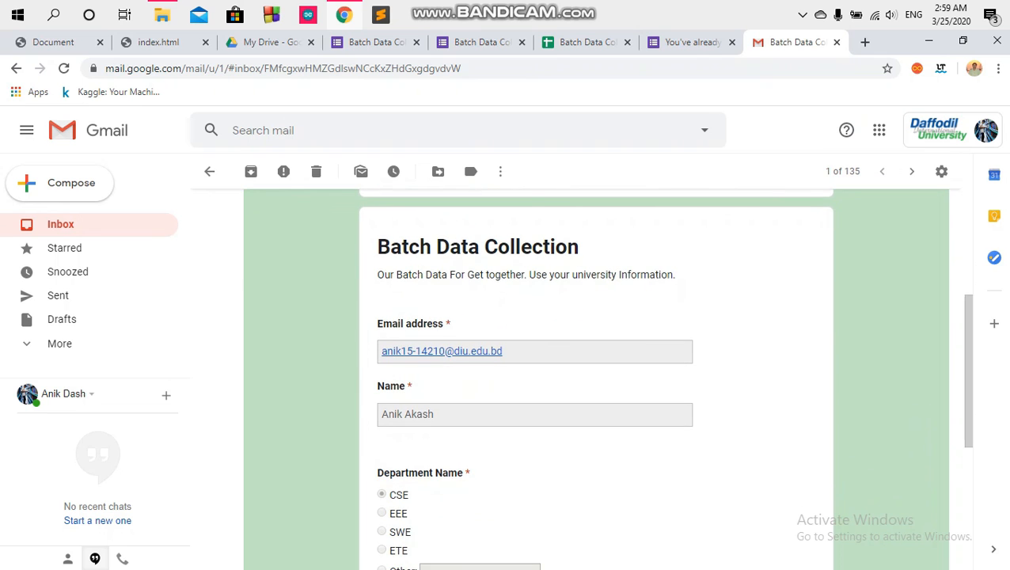
{"action": "left_click_drag", "start_coordinate": [377, 247], "coordinate": [618, 561]}
Step: Read through the receipt's submitted answers, then return to the inbox and the already-responded form tab
{"action": "left_click", "coordinate": [760, 444]}
{"action": "scroll", "coordinate": [586, 380], "scroll_direction": "down", "scroll_amount": 3}
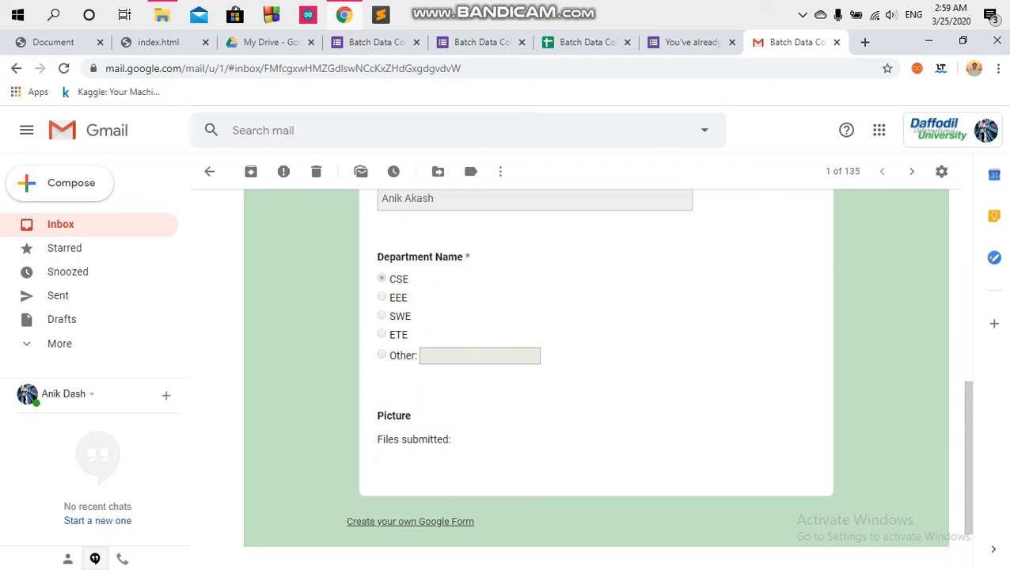
{"action": "scroll", "coordinate": [966, 443], "scroll_direction": "up", "scroll_amount": 2}
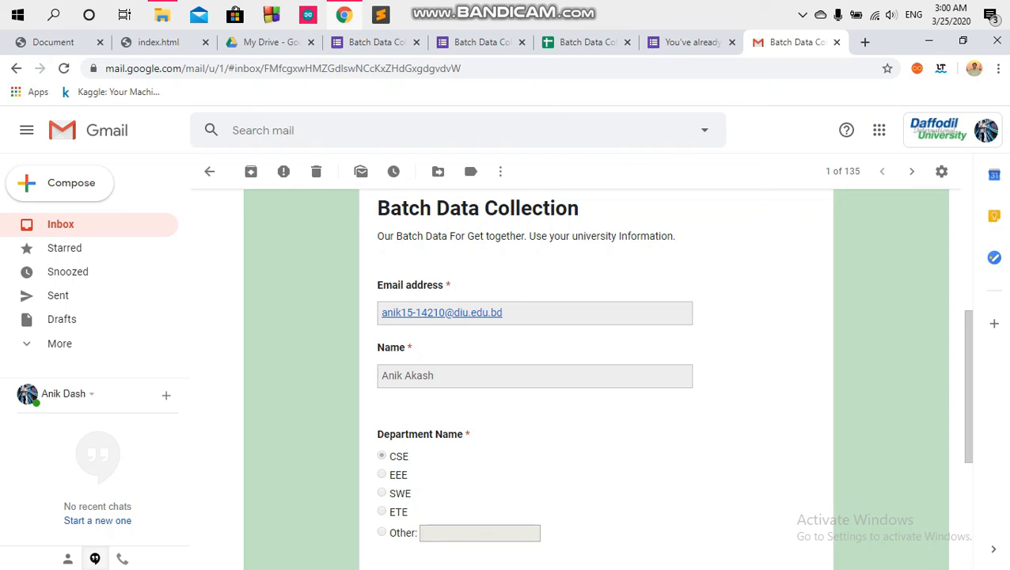
{"action": "scroll", "coordinate": [966, 444], "scroll_direction": "up", "scroll_amount": 3}
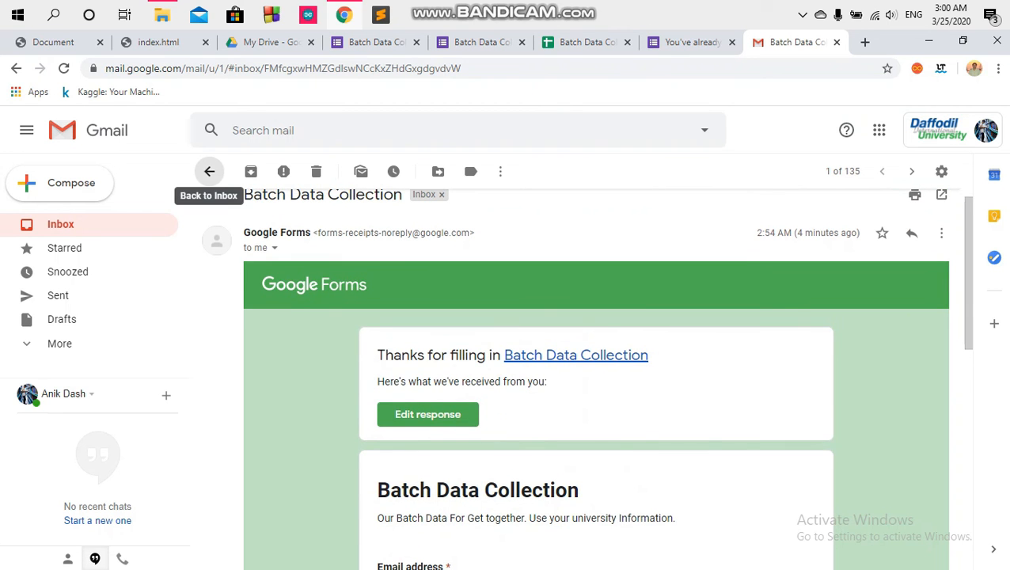
{"action": "left_click", "coordinate": [209, 171]}
{"action": "left_click", "coordinate": [588, 42]}
{"action": "left_click", "coordinate": [691, 42]}
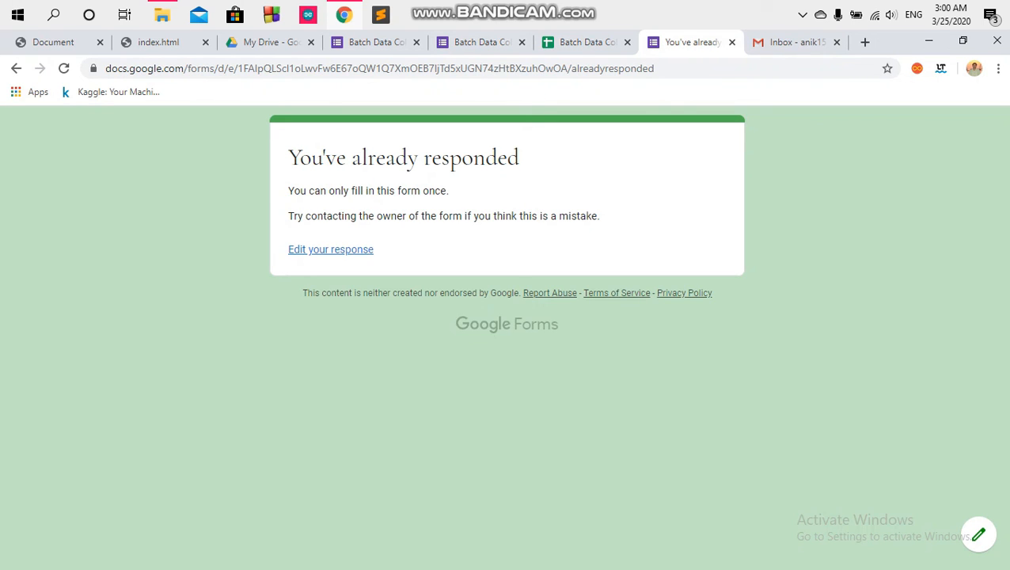
Step: Return the Batch Data Collection editor to its Questions view and scroll back to the top
{"action": "left_click_drag", "start_coordinate": [288, 158], "coordinate": [552, 216]}
{"action": "left_click", "coordinate": [551, 225]}
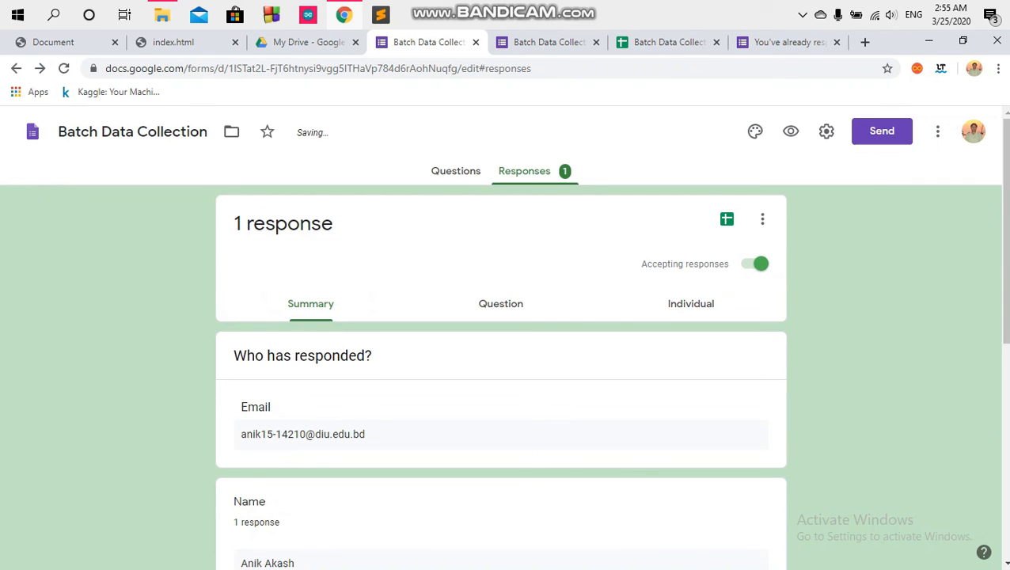
{"action": "left_click", "coordinate": [456, 171]}
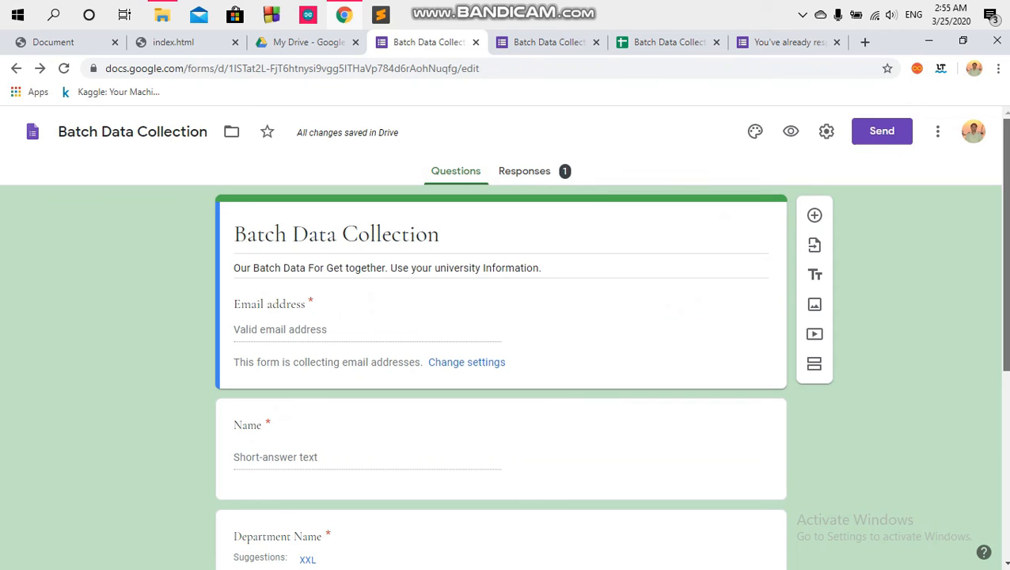
{"action": "scroll", "coordinate": [503, 337], "scroll_direction": "down", "scroll_amount": 5}
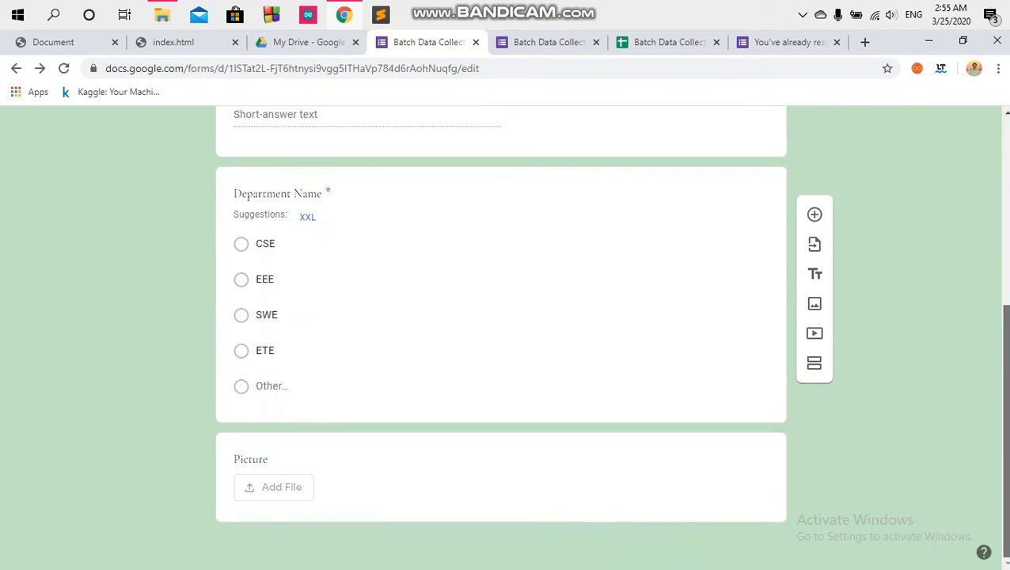
{"action": "scroll", "coordinate": [503, 337], "scroll_direction": "up", "scroll_amount": 5}
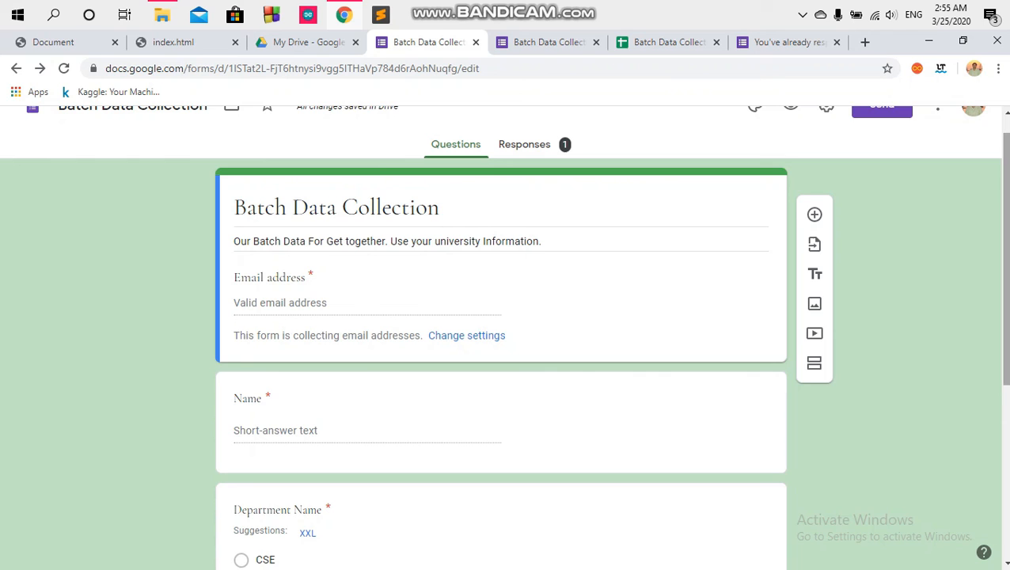
{"action": "scroll", "coordinate": [815, 245], "scroll_direction": "up", "scroll_amount": 1}
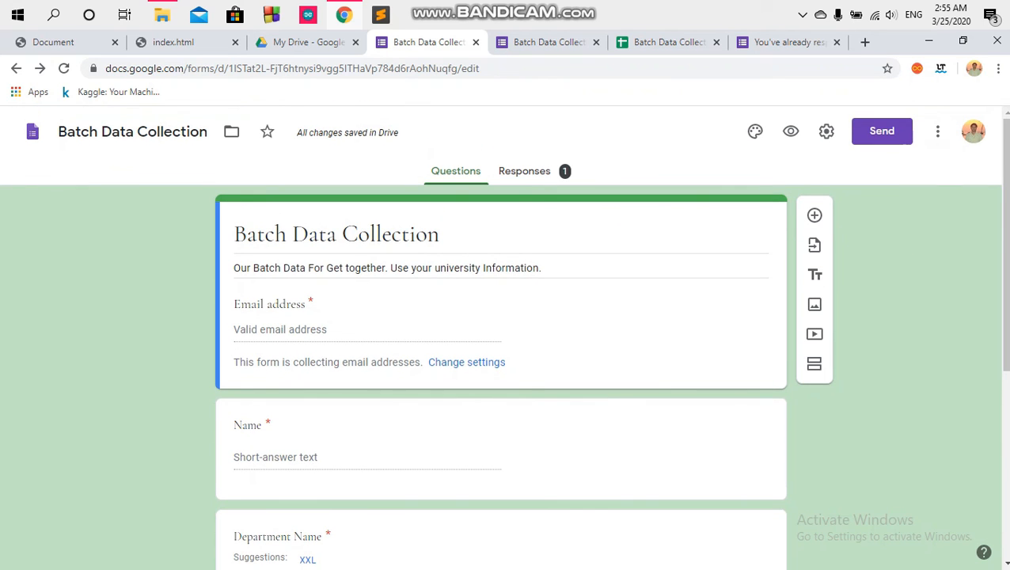
{"action": "left_click", "coordinate": [803, 14]}
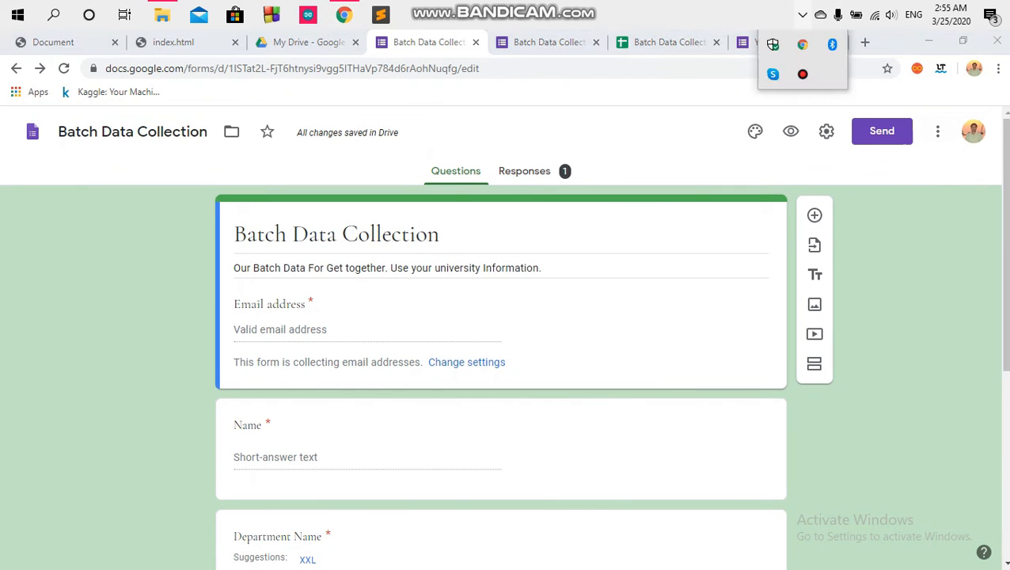